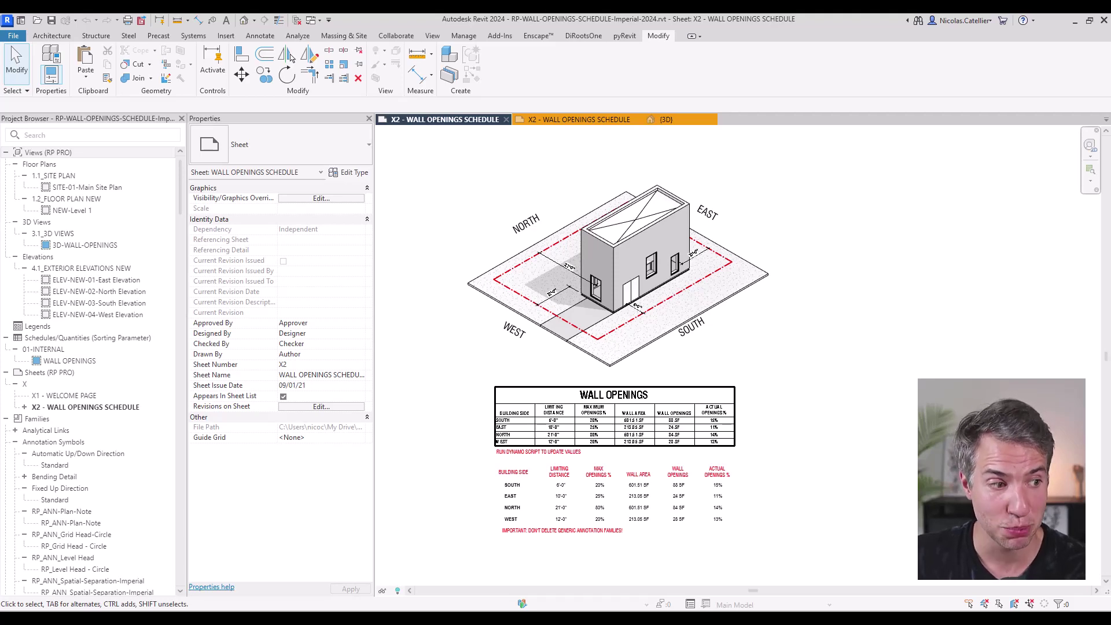
- Examine the two-storey building's 3D view and its WALL OPENINGS schedule on sheet X2
scroll(521, 388, "up", 4)
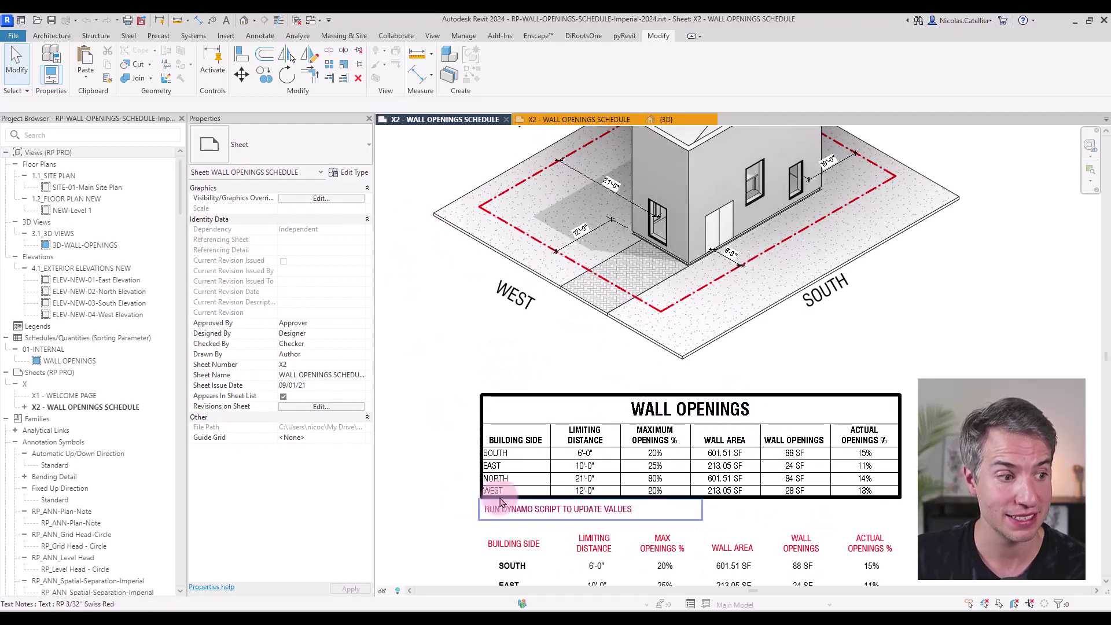
middle_click_drag(429, 310, 396, 431)
scroll(698, 300, "up", 4)
scroll(672, 297, "down", 5)
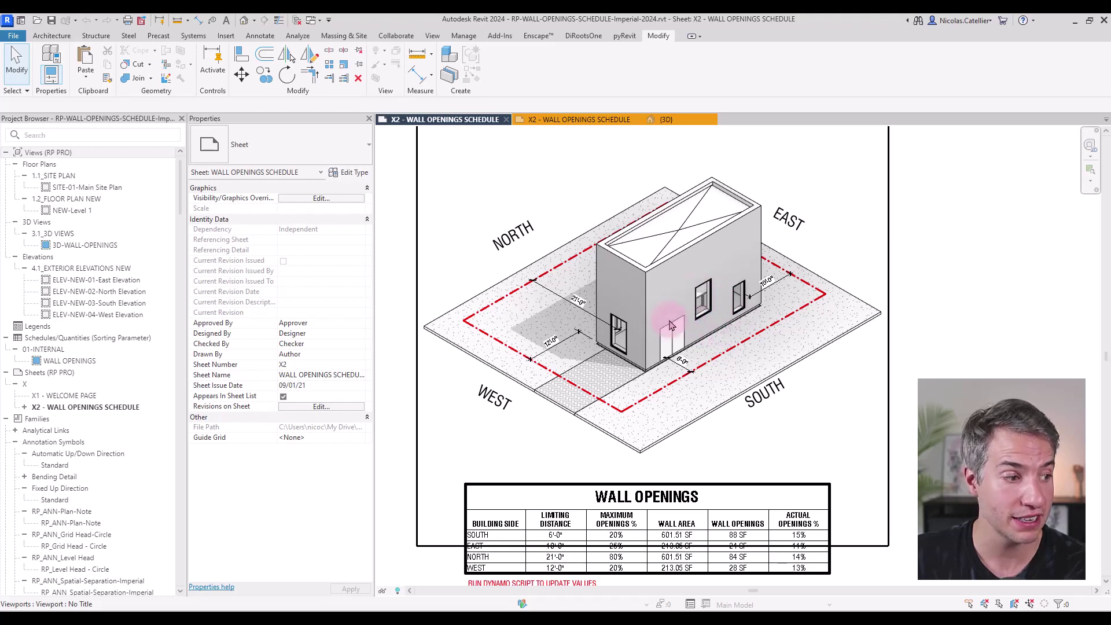
scroll(804, 524, "up", 5)
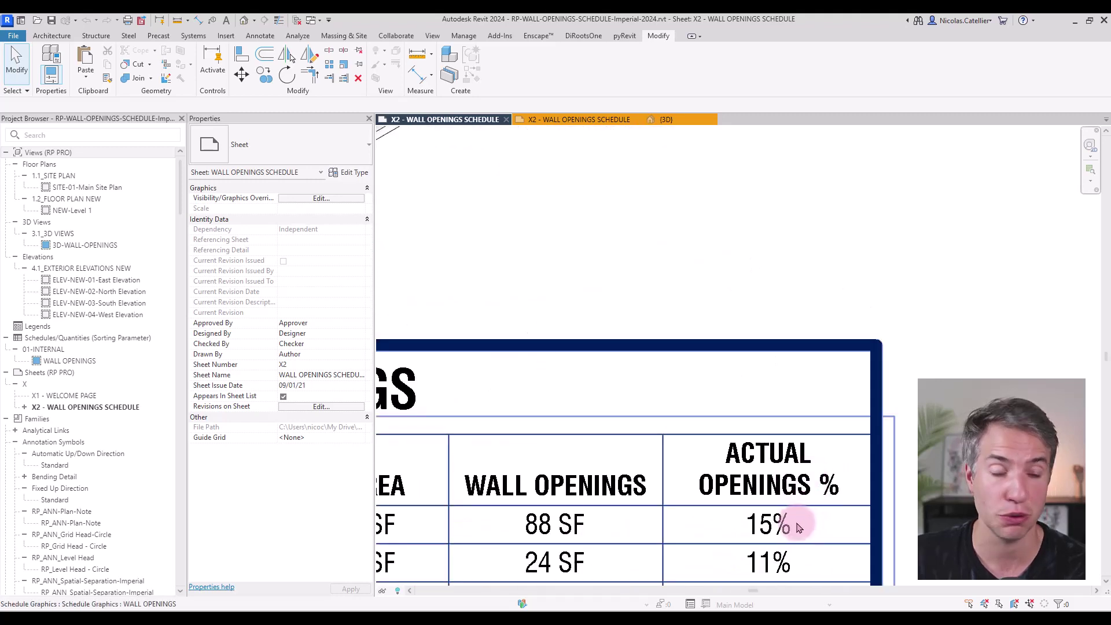
scroll(702, 513, "down", 5)
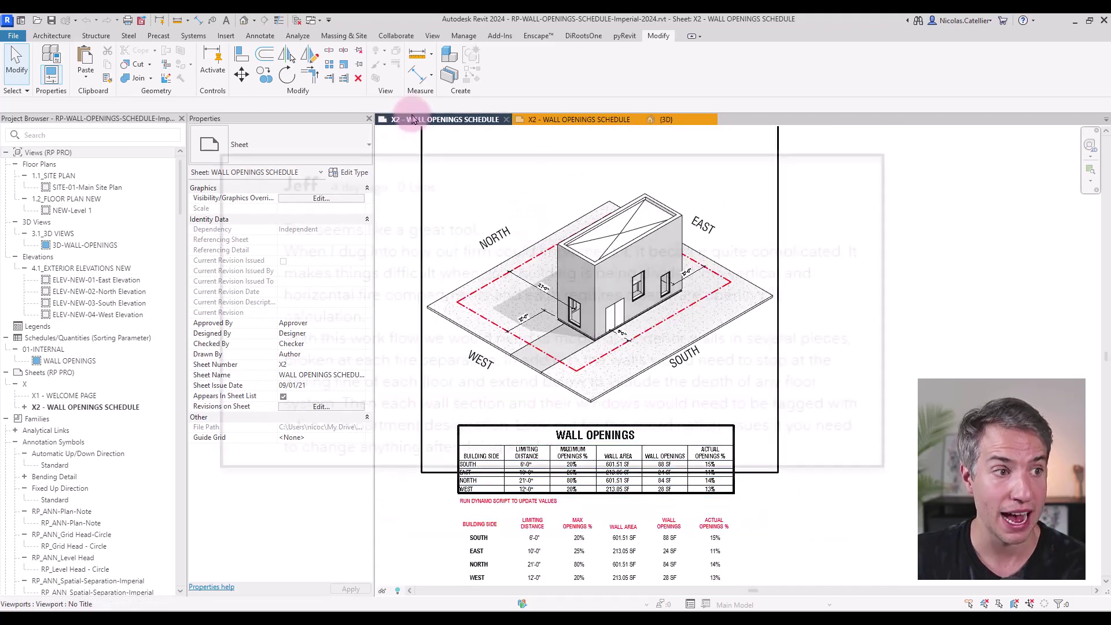
- Switch to the other project's X2 sheet and examine its 3D view with labelled compartments and its WALL OPENINGS schedule
left_click(567, 123)
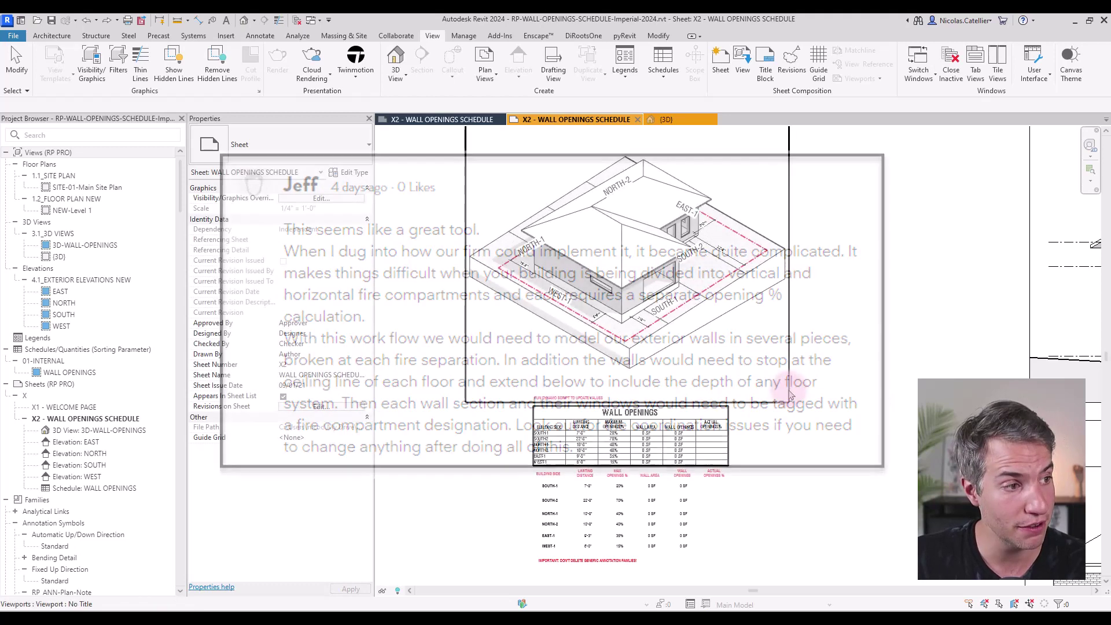
scroll(585, 197, "up", 5)
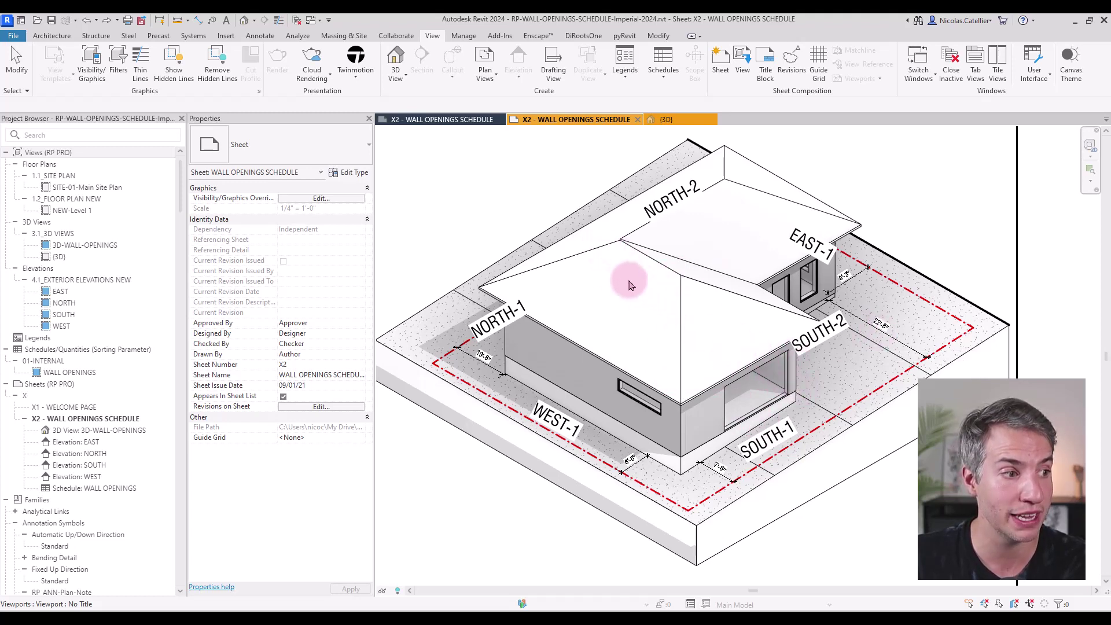
scroll(519, 240, "down", 3)
scroll(665, 377, "down", 2)
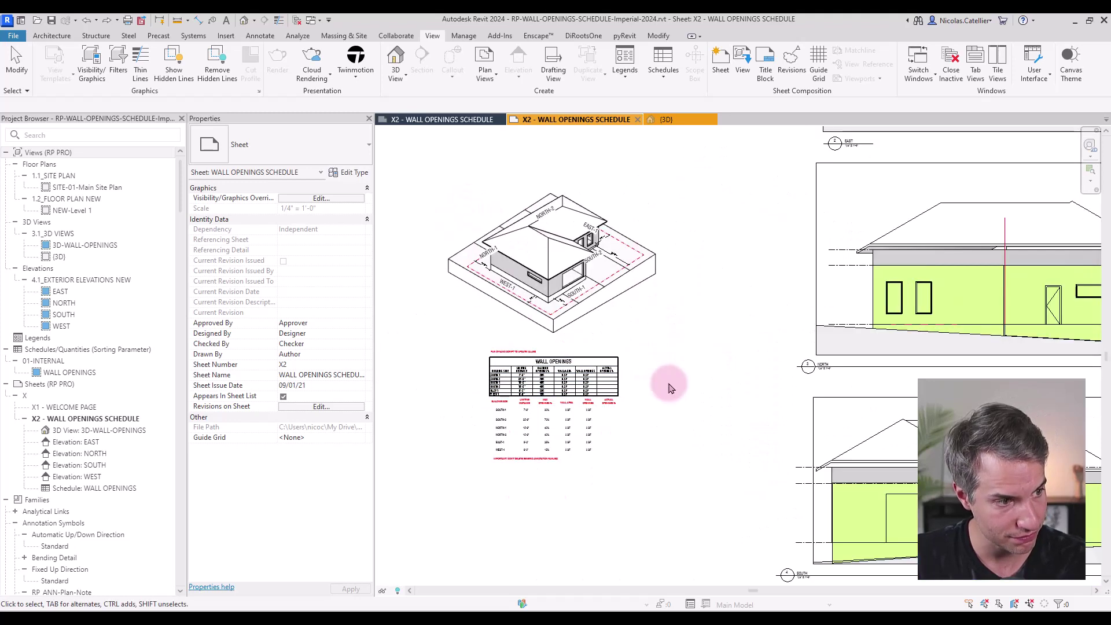
scroll(588, 380, "up", 5)
scroll(588, 416, "down", 2)
scroll(589, 385, "up", 1)
middle_click_drag(596, 371, 589, 385)
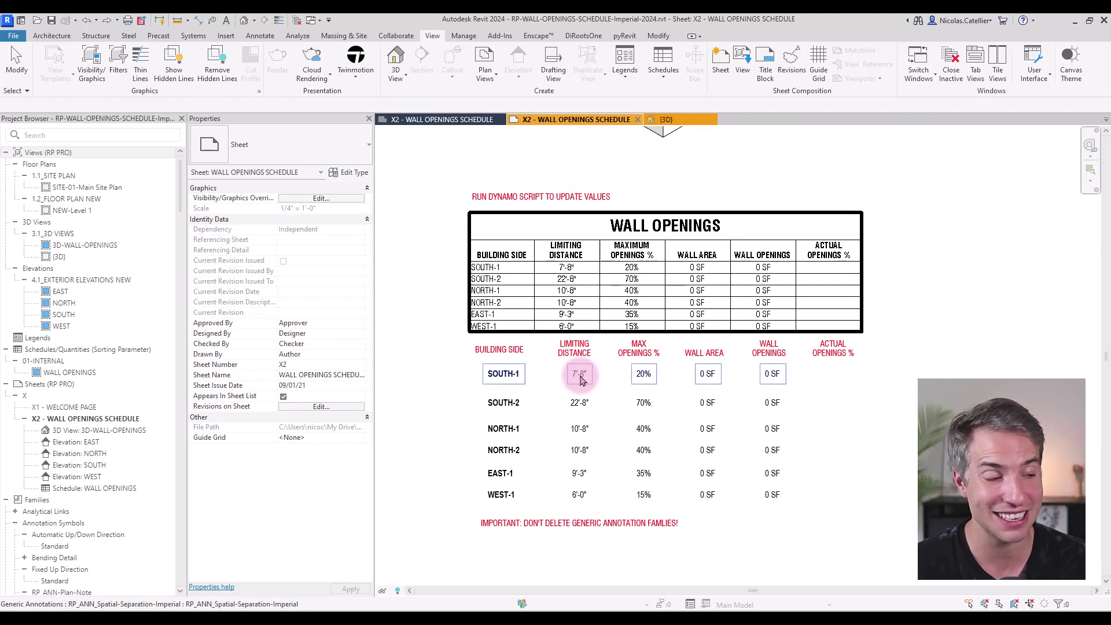
- Inspect the SOUTH-1 generic annotation's properties and compare the annotation rows with the schedule and the compartments labelled in the 3D view
left_click(479, 381)
scroll(463, 382, "up", 3)
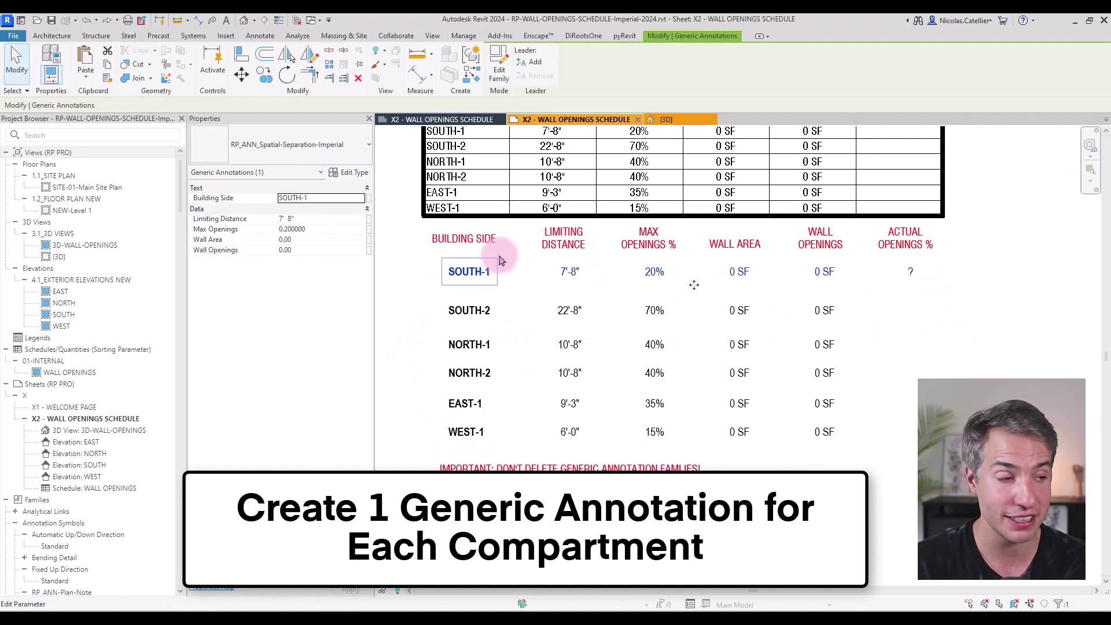
middle_click_drag(442, 297, 437, 352)
scroll(437, 351, "down", 2)
scroll(495, 437, "up", 3)
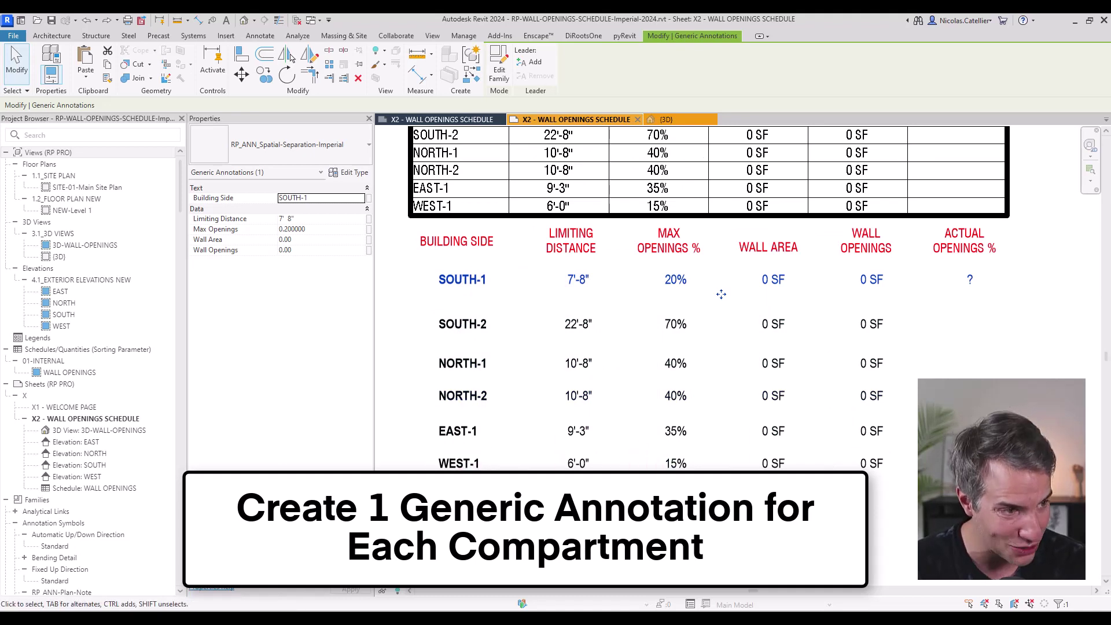
scroll(578, 359, "down", 2)
scroll(598, 321, "up", 2)
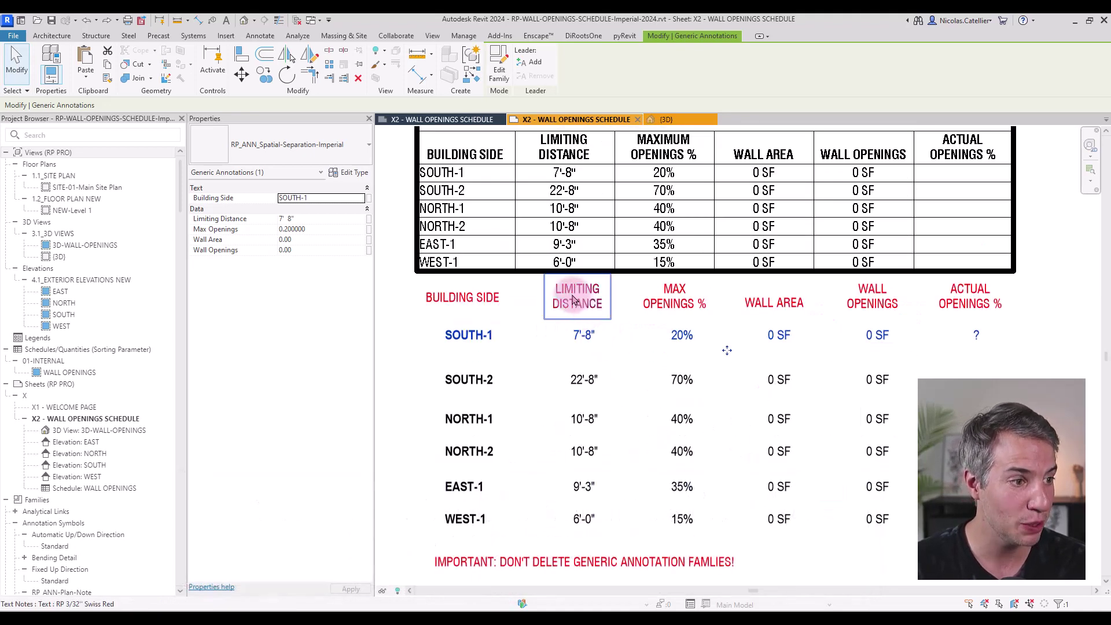
scroll(602, 496, "down", 3)
scroll(641, 499, "up", 2)
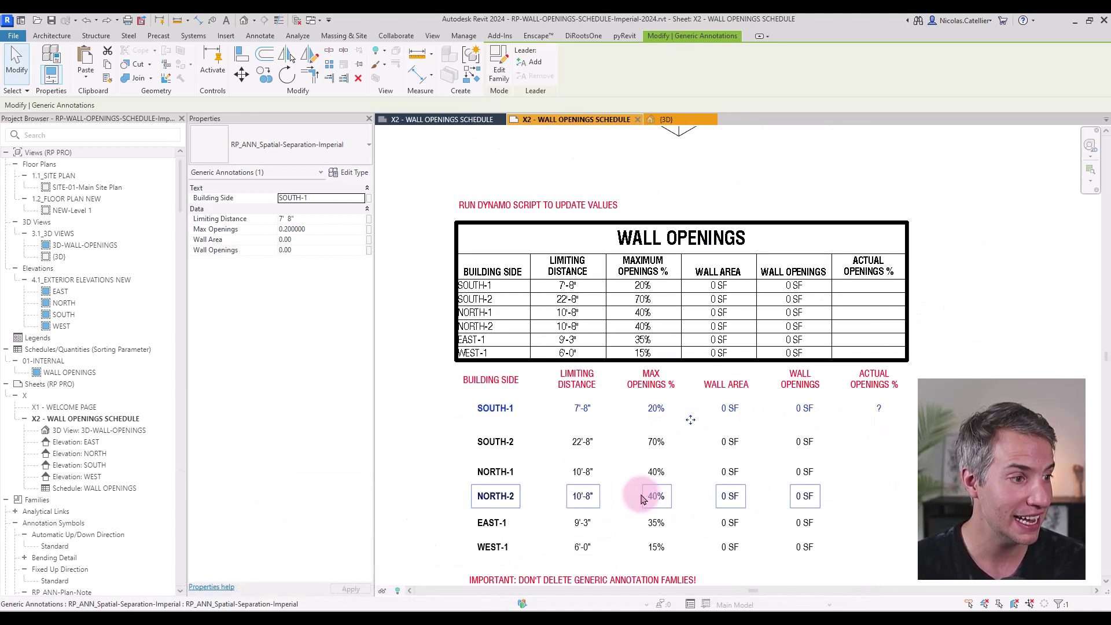
scroll(642, 499, "down", 3)
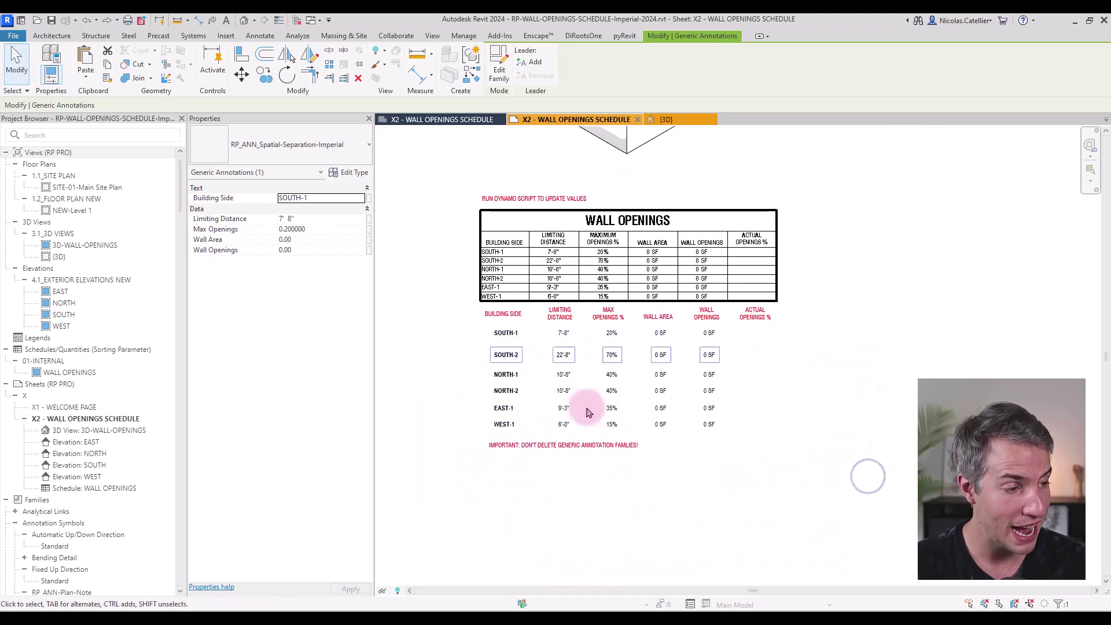
key("Escape")
scroll(512, 444, "down", 3)
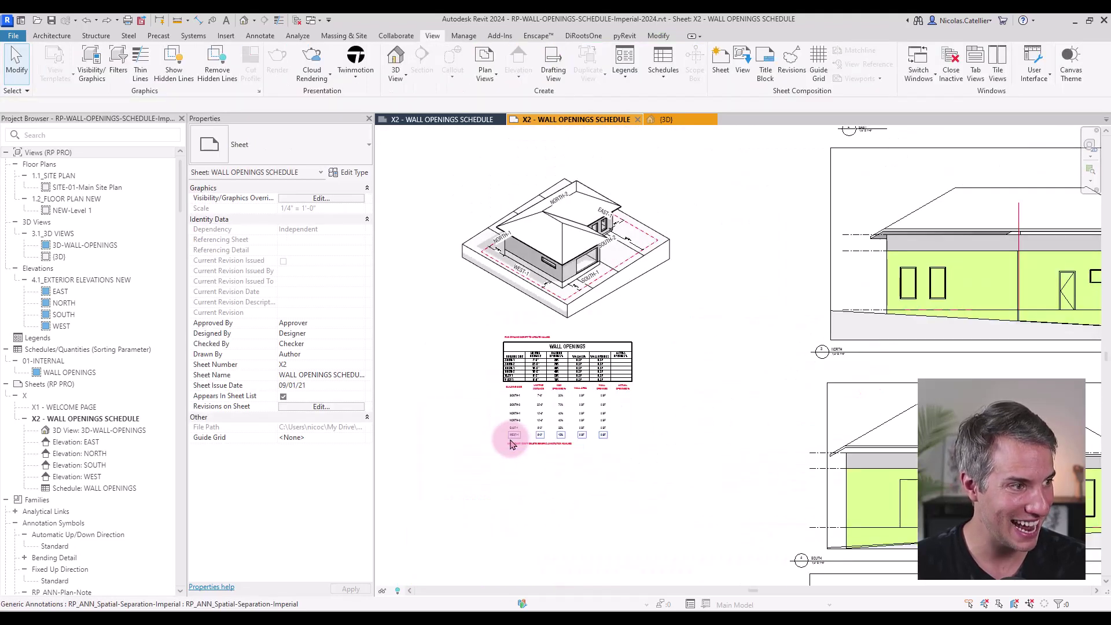
scroll(514, 441, "up", 3)
middle_click_drag(598, 293, 619, 358)
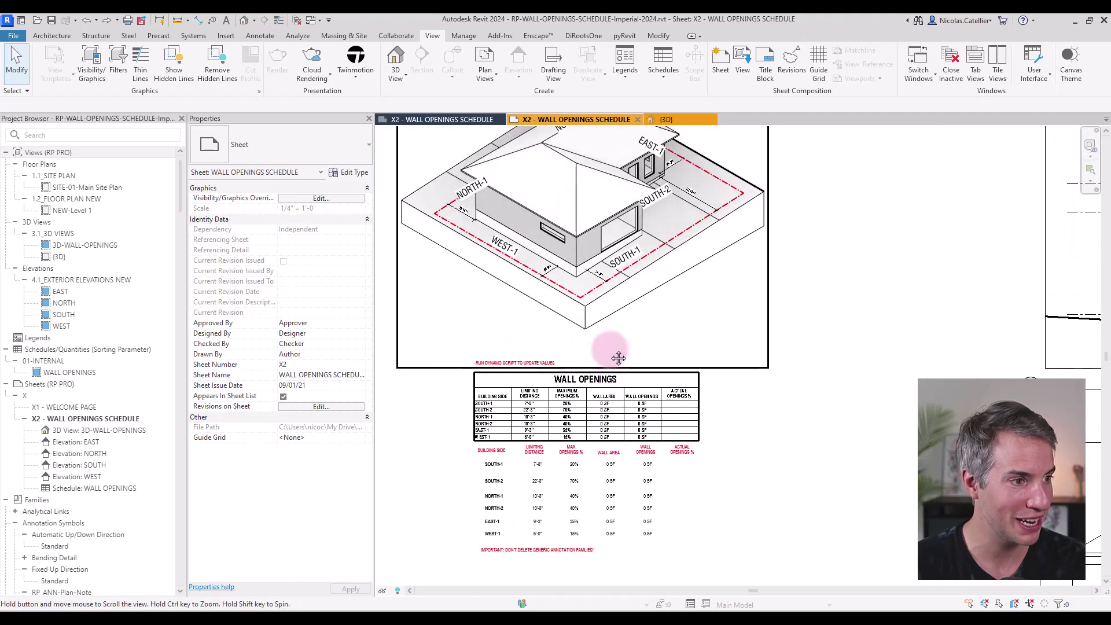
mouse_move(912, 616)
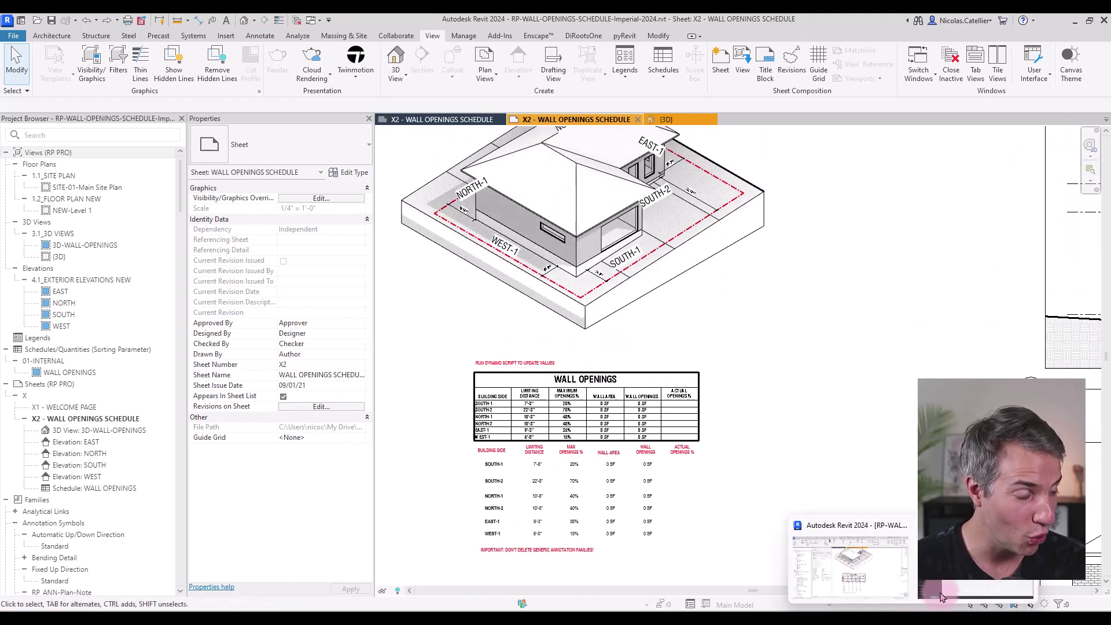
left_click(957, 583)
left_click(1044, 20)
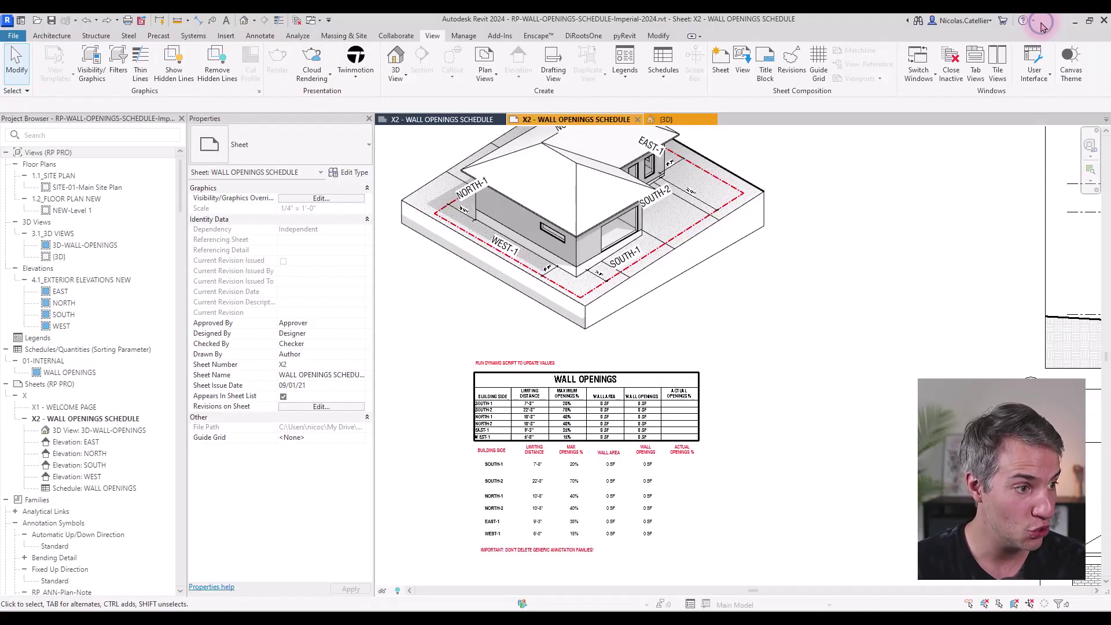
- Run the fire-compartment script in Dynamo and return to the Revit sheet to check the WALL OPENINGS schedule
scroll(554, 495, "up", 3)
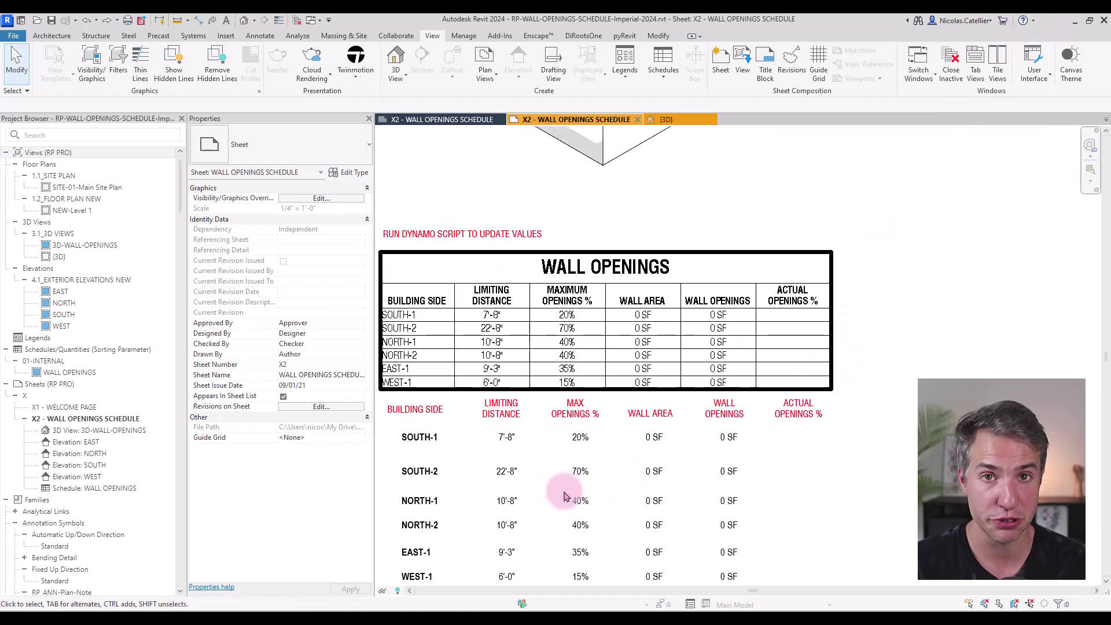
middle_click_drag(554, 494, 602, 405)
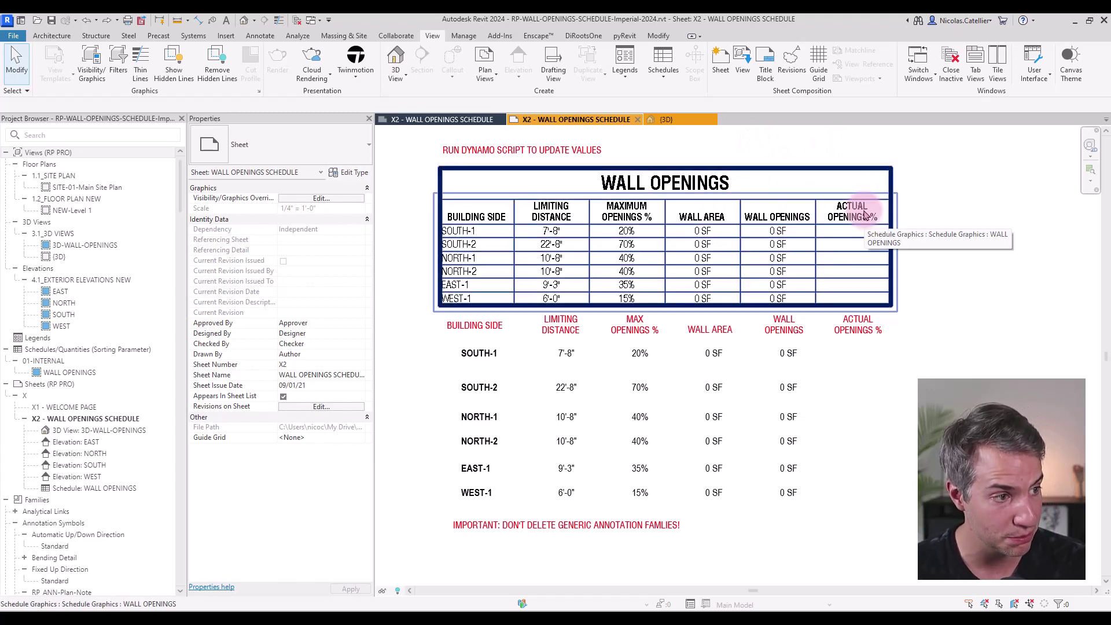
mouse_move(908, 618)
left_click(966, 571)
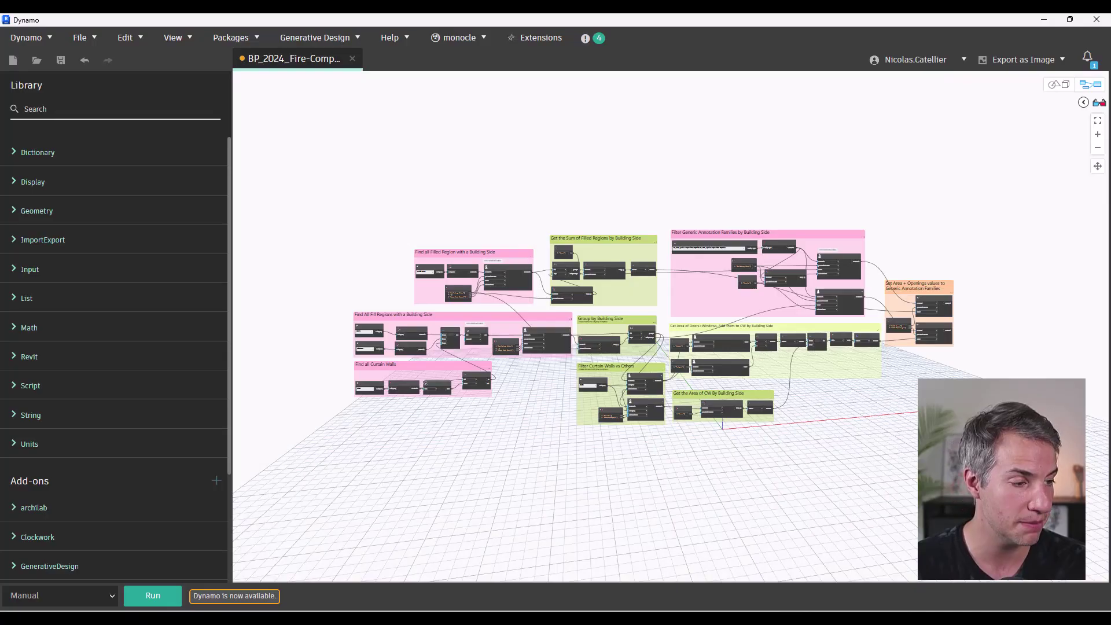
left_click(152, 595)
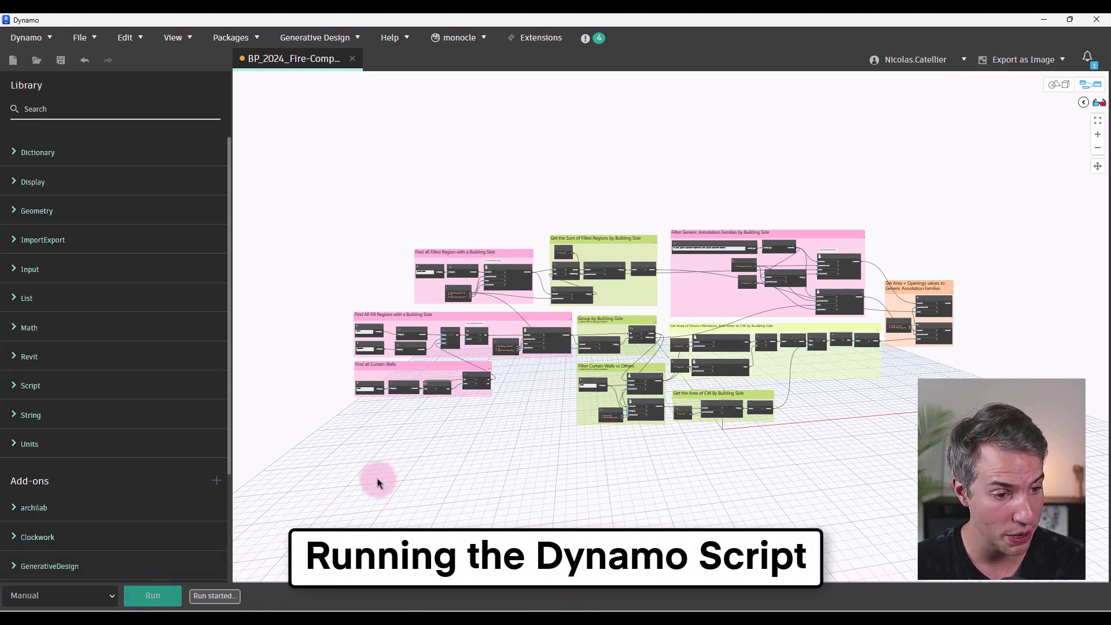
left_click(1042, 21)
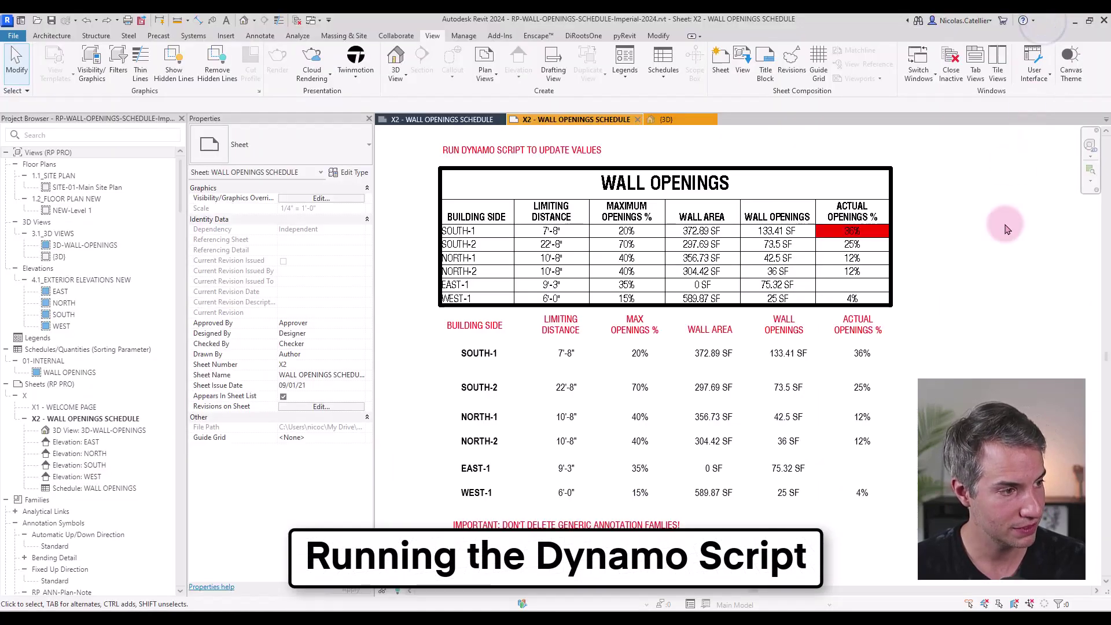
scroll(665, 411, "up", 2)
scroll(660, 412, "down", 2)
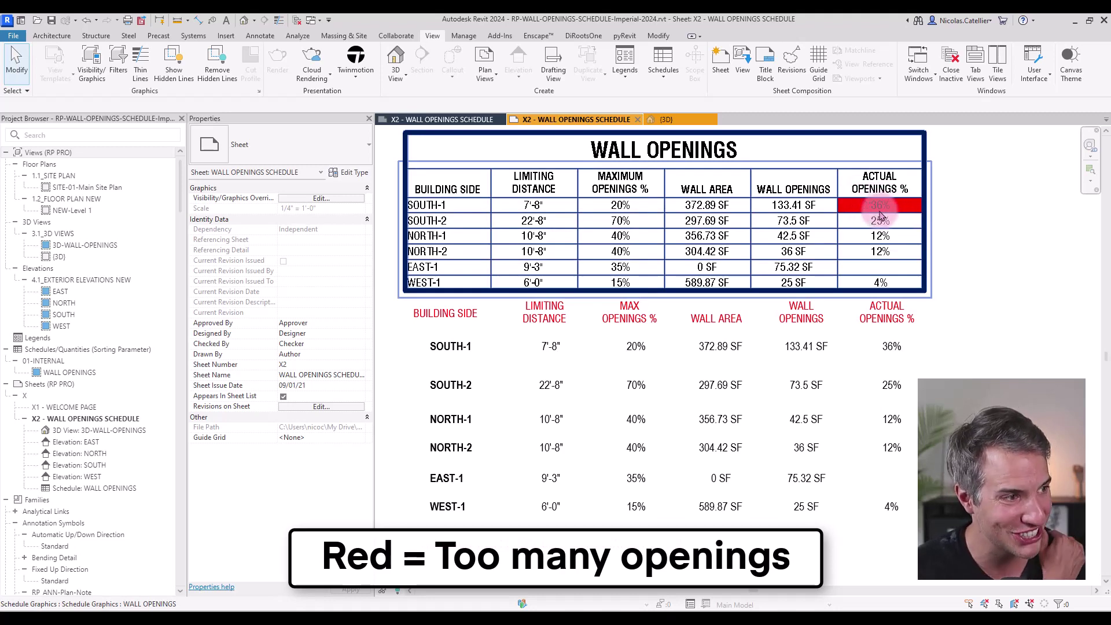
- Activate the 3D view on the sheet, shorten the SOUTH-1 curtain wall to an area of about 54 SF, and deactivate the view
middle_click_drag(622, 217, 639, 542)
scroll(639, 546, "down", 3)
scroll(720, 307, "up", 5)
double_click(656, 284)
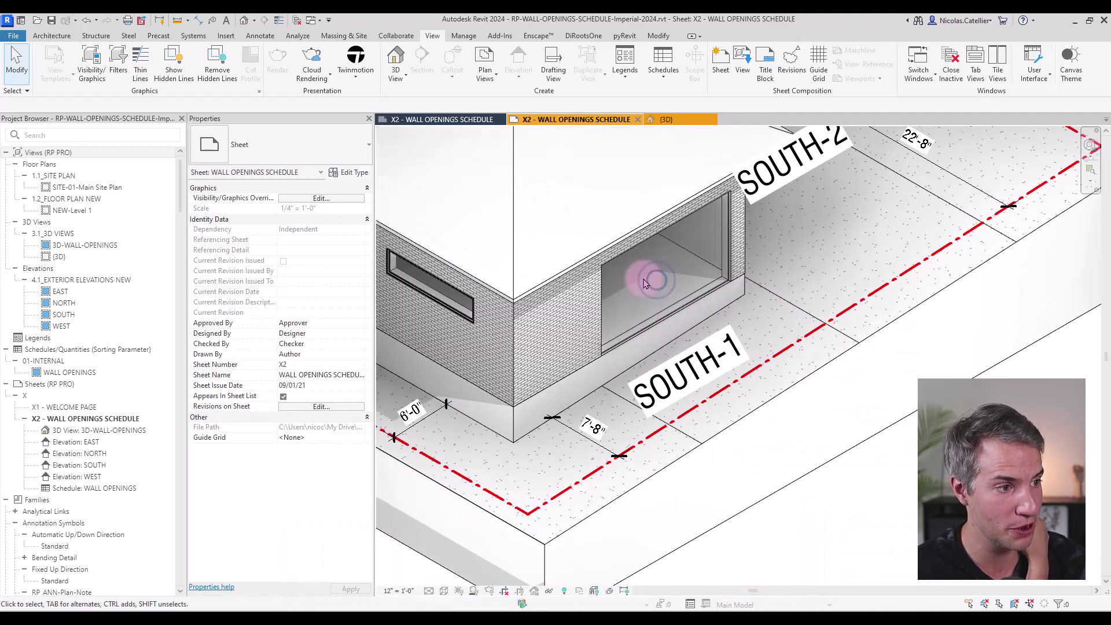
left_click(614, 264)
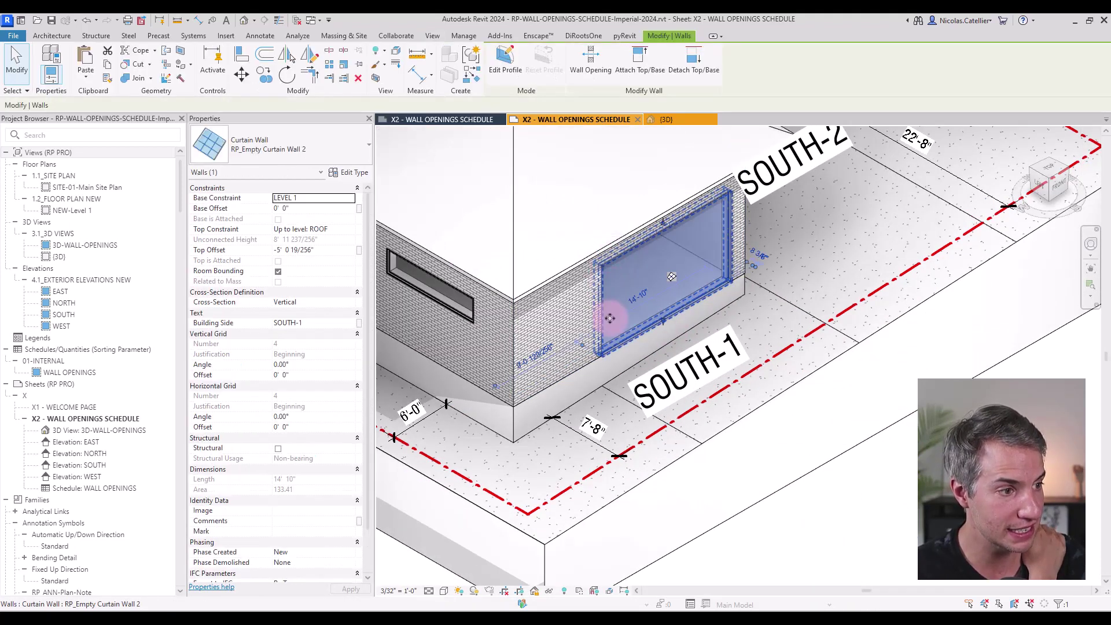
left_click_drag(597, 355, 680, 304)
left_click(676, 309)
scroll(799, 416, "down", 3)
left_click(826, 427)
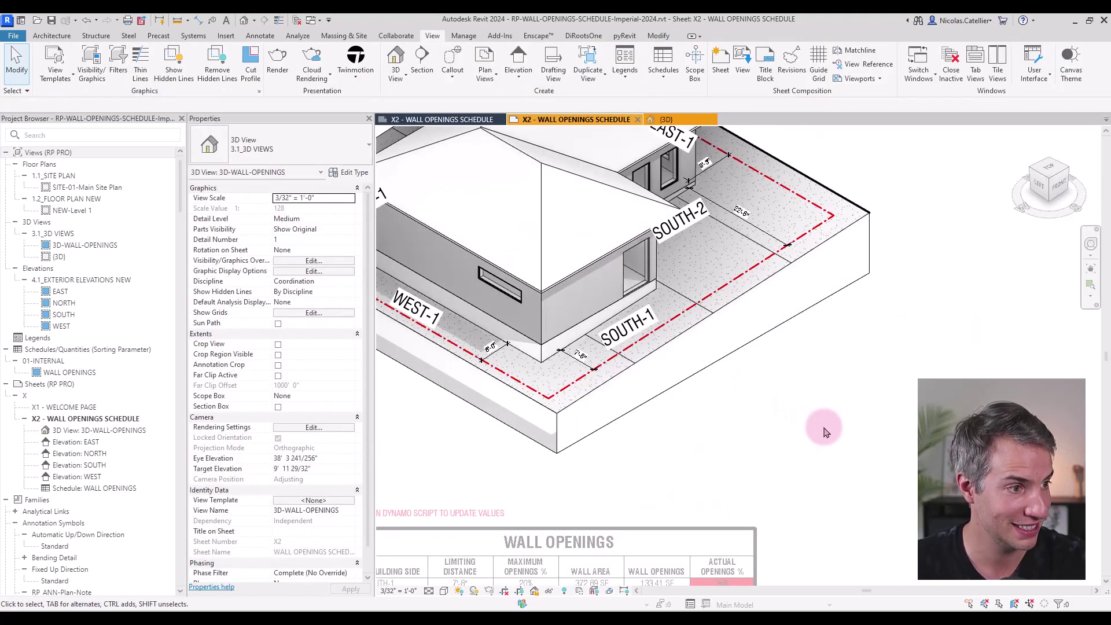
middle_click_drag(741, 447, 762, 354)
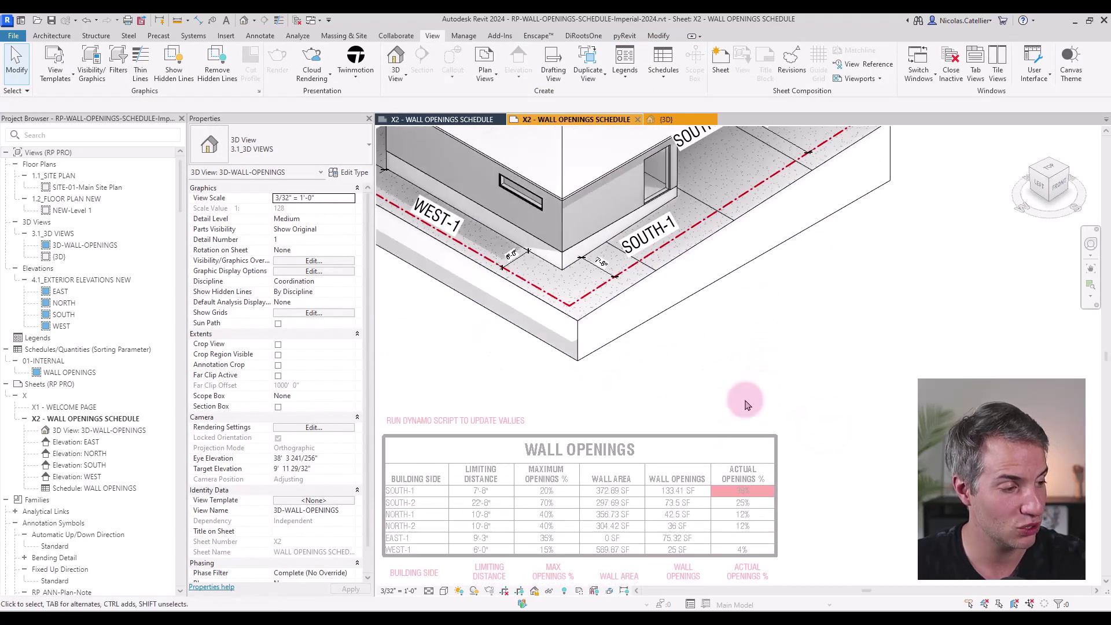
scroll(664, 364, "down", 5)
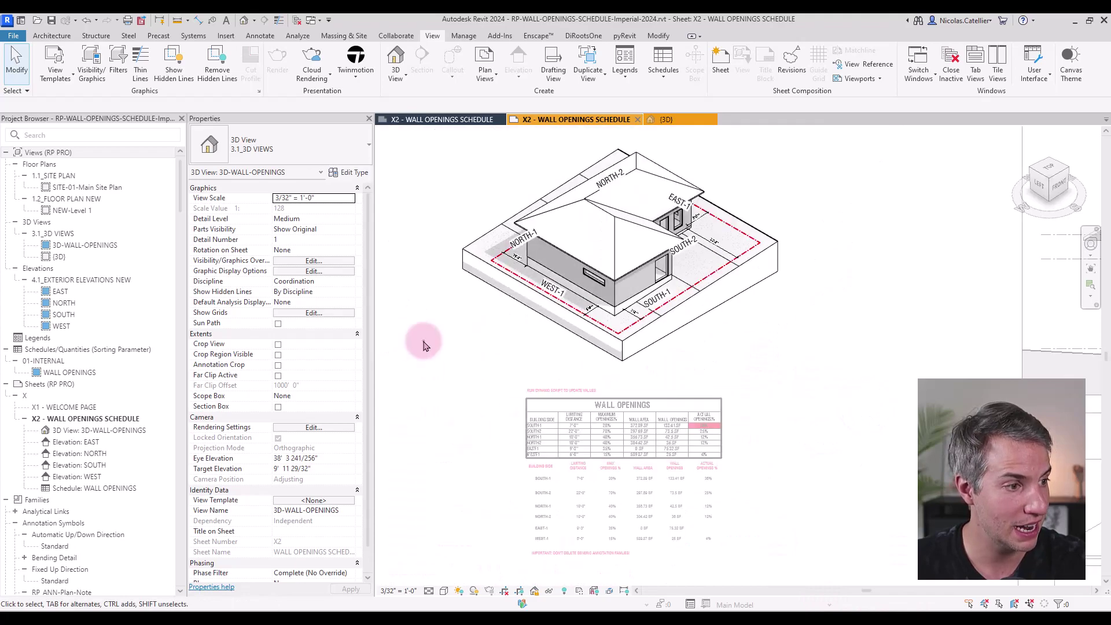
double_click(425, 339)
- Rerun the fire-compartment script in Dynamo and review the recalculated SOUTH-1 openings in the Revit sheet's schedule
mouse_move(903, 605)
left_click(935, 585)
left_click(157, 596)
left_click(640, 373)
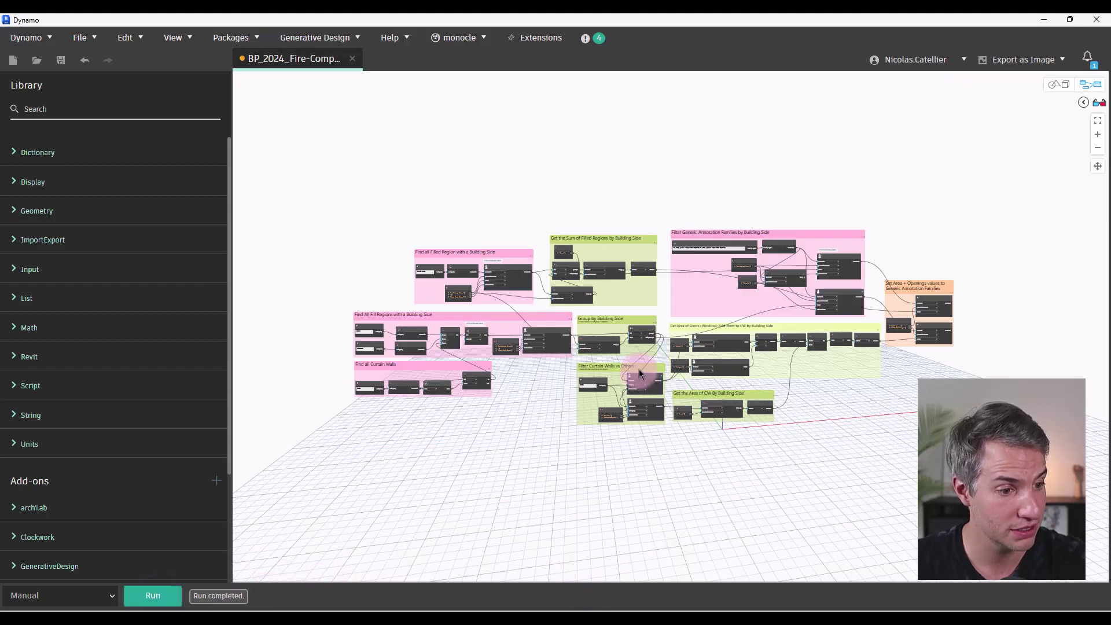
left_click(1045, 22)
scroll(673, 492, "up", 5)
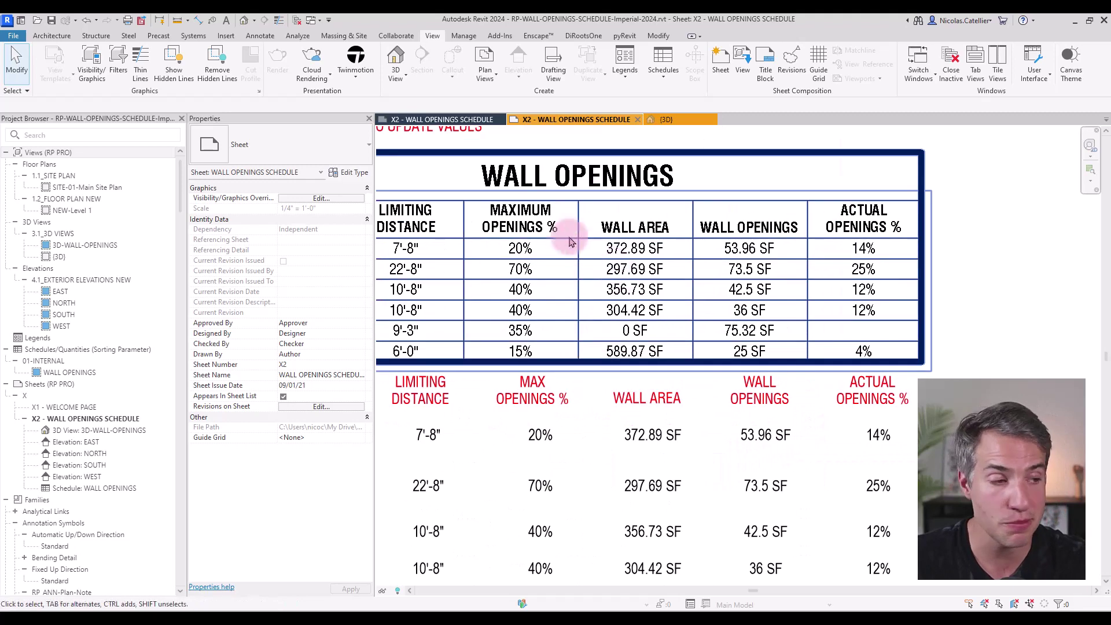
scroll(614, 317, "down", 3)
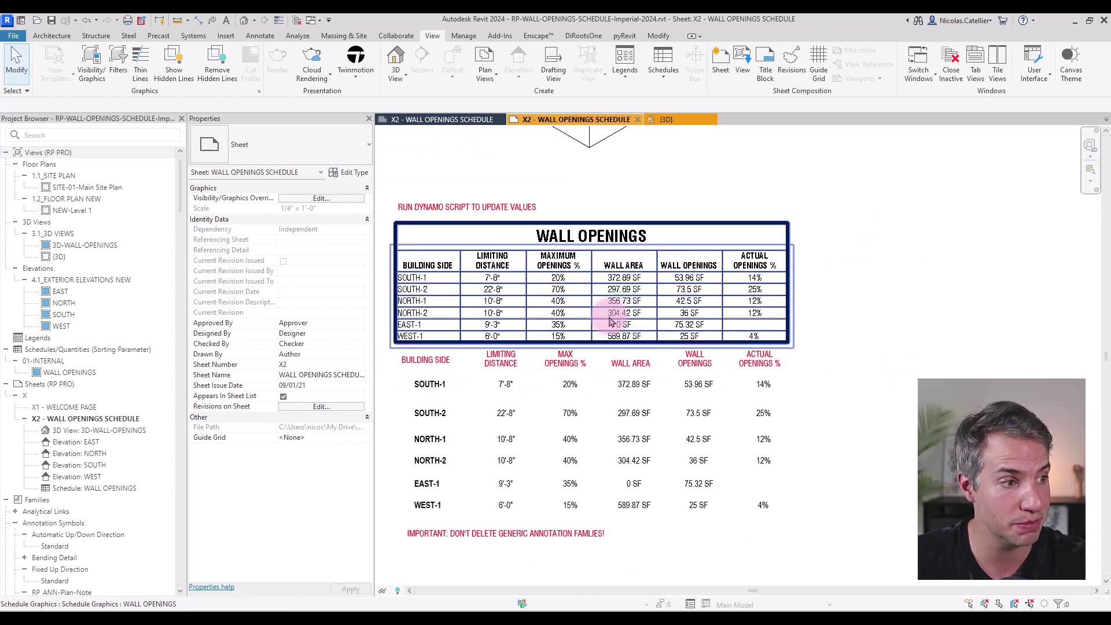
- Examine the EAST-1 row's wall area and openings in the sheet's WALL OPENINGS schedule
left_click(472, 331)
scroll(434, 283, "up", 3)
middle_click_drag(423, 305, 457, 299)
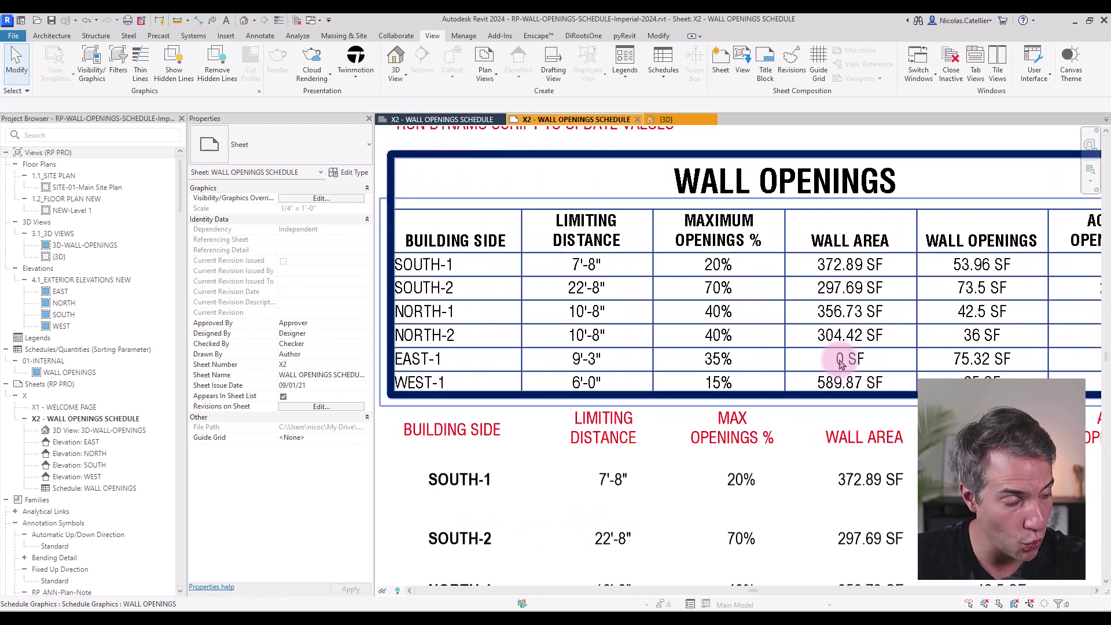
middle_click_drag(851, 368, 748, 379)
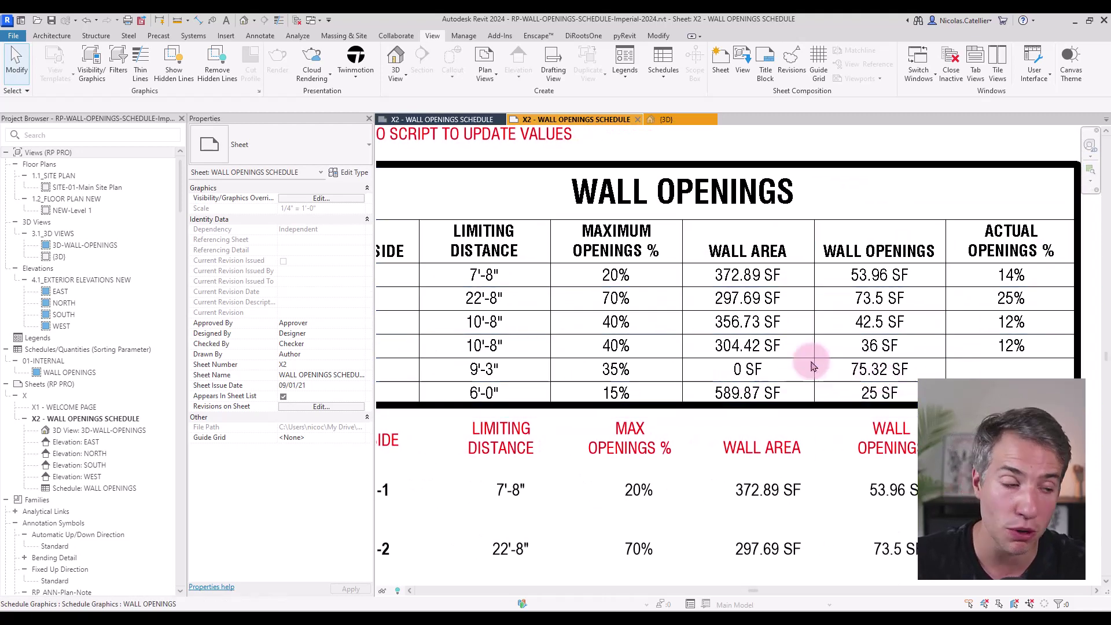
scroll(724, 405, "down", 3)
scroll(711, 411, "down", 4)
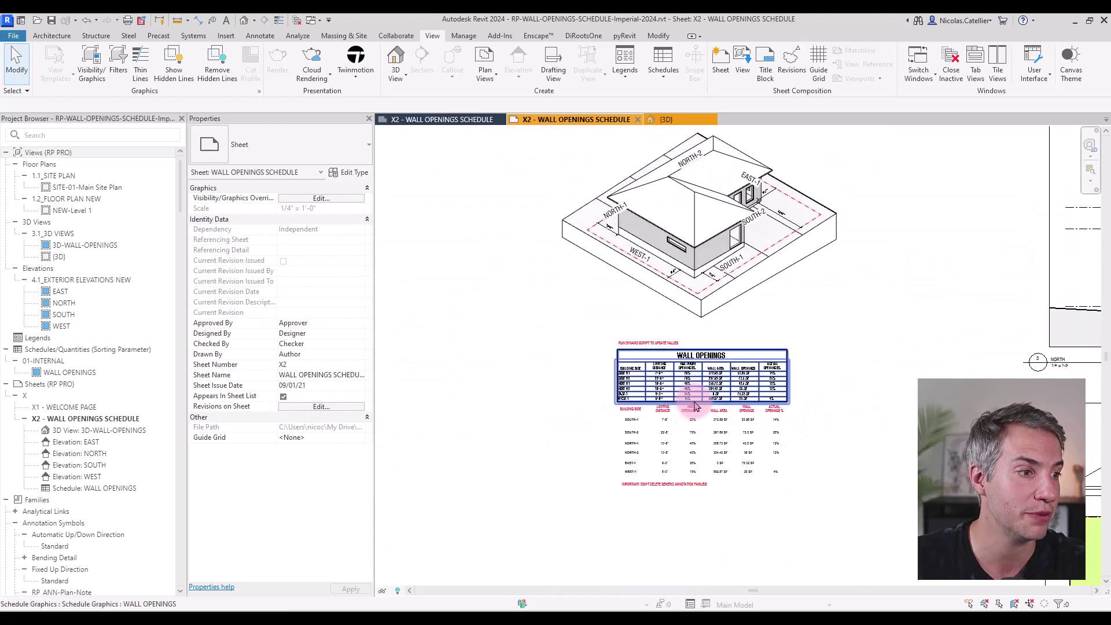
- Find the EAST elevation on the sheet and activate its view for editing
middle_click_drag(797, 362, 538, 290)
scroll(679, 377, "down", 3)
scroll(744, 515, "up", 3)
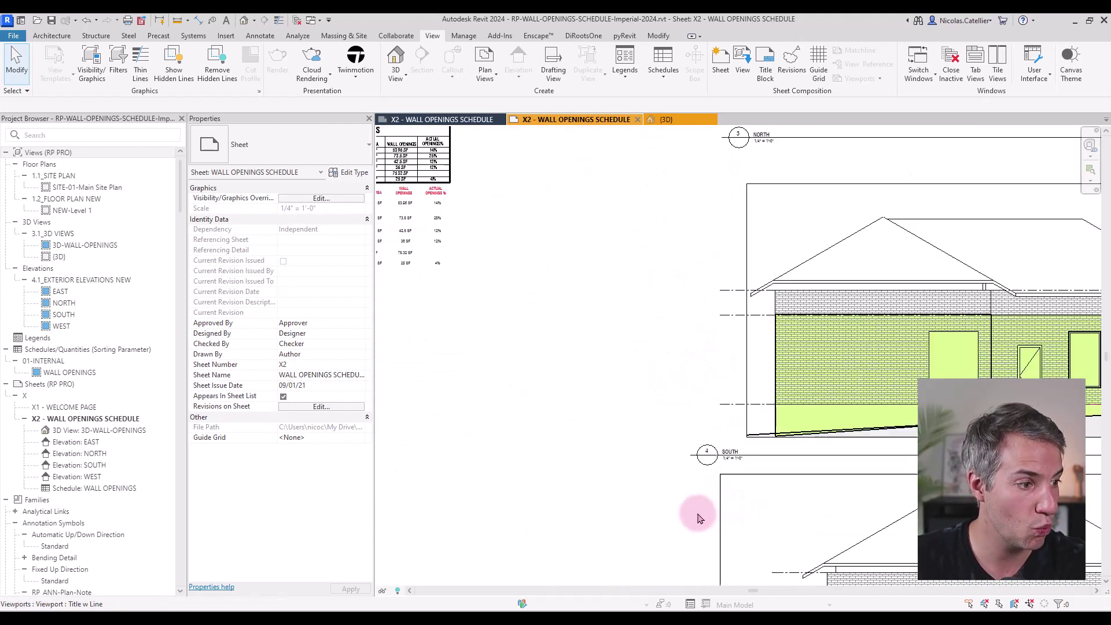
middle_click_drag(682, 478, 665, 618)
middle_click_drag(623, 312, 596, 605)
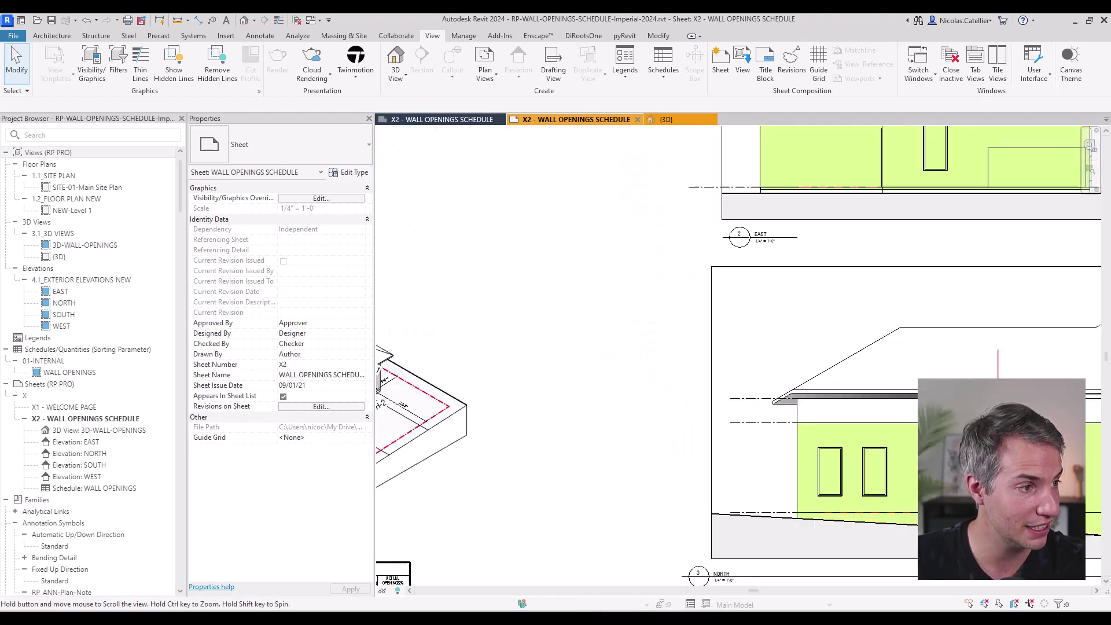
middle_click_drag(636, 250, 491, 517)
scroll(759, 440, "up", 2)
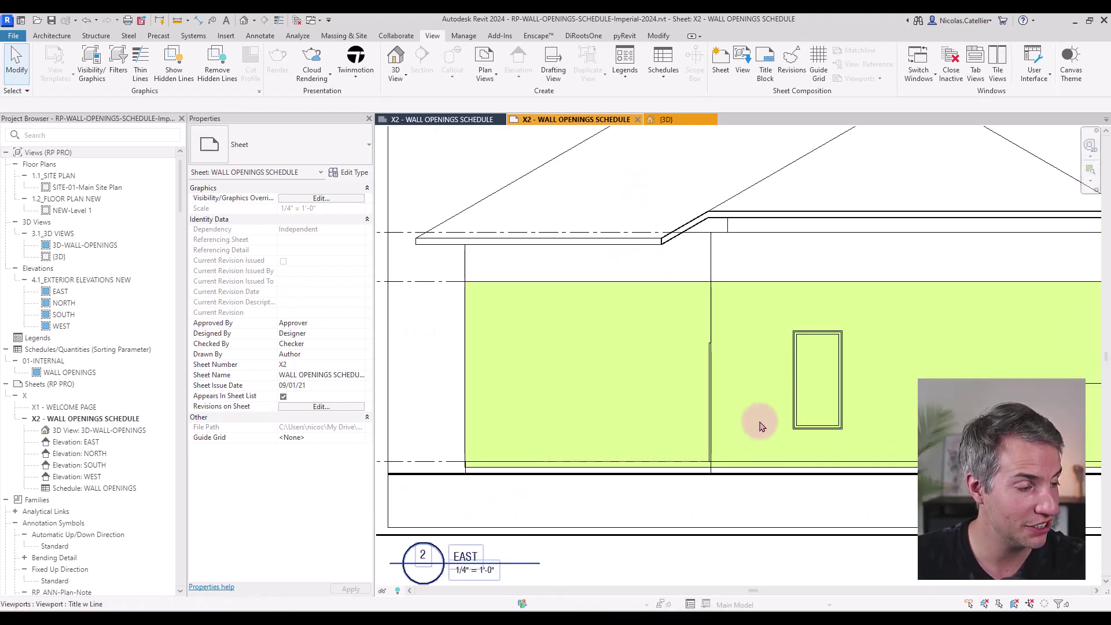
double_click(674, 284)
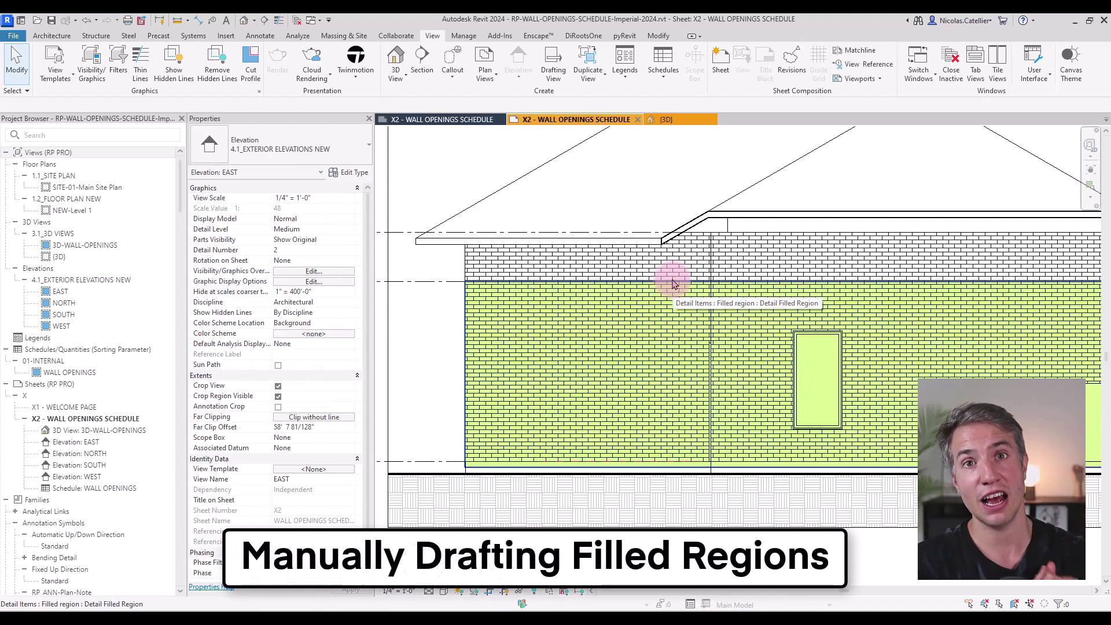
- Set the Building Side of the EAST elevation's filled region to EAST-1 and deactivate the view
left_click(675, 283)
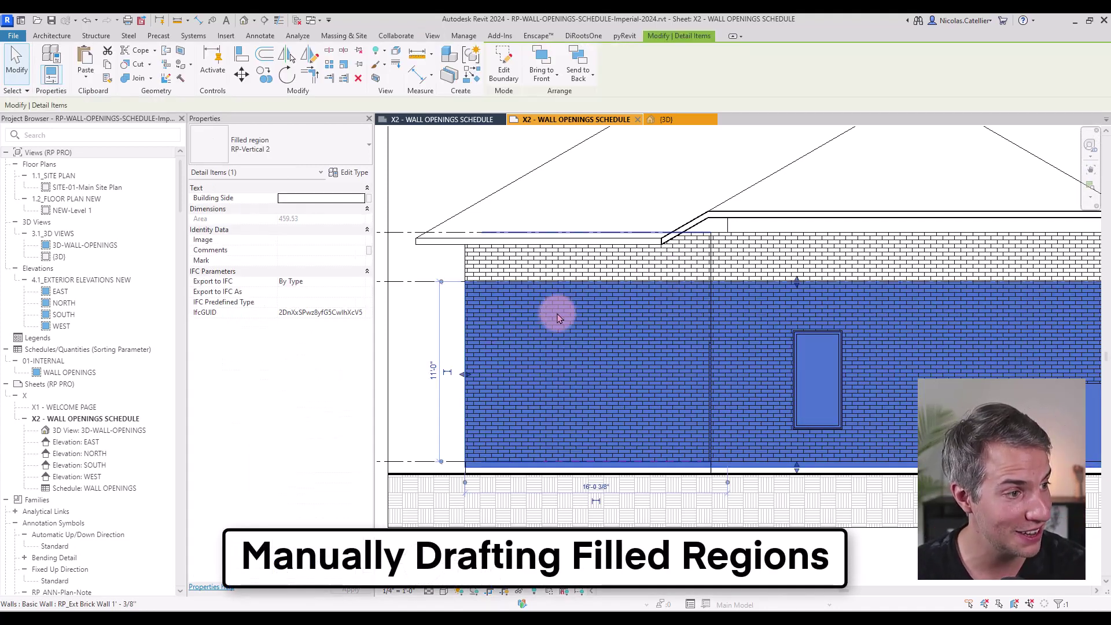
scroll(535, 441, "down", 2)
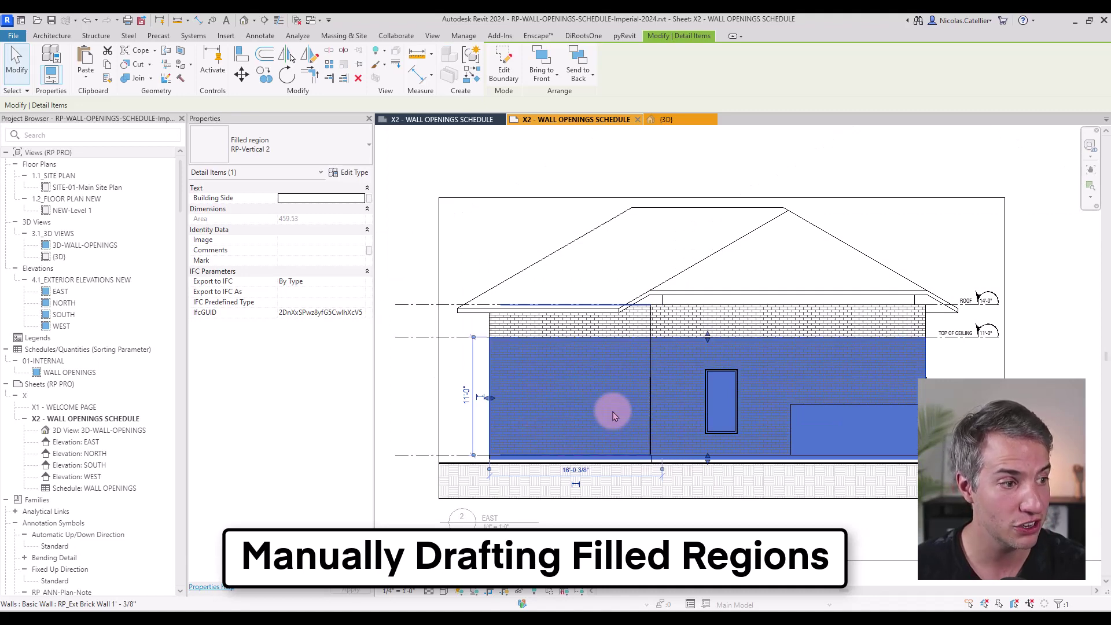
scroll(621, 410, "up", 2)
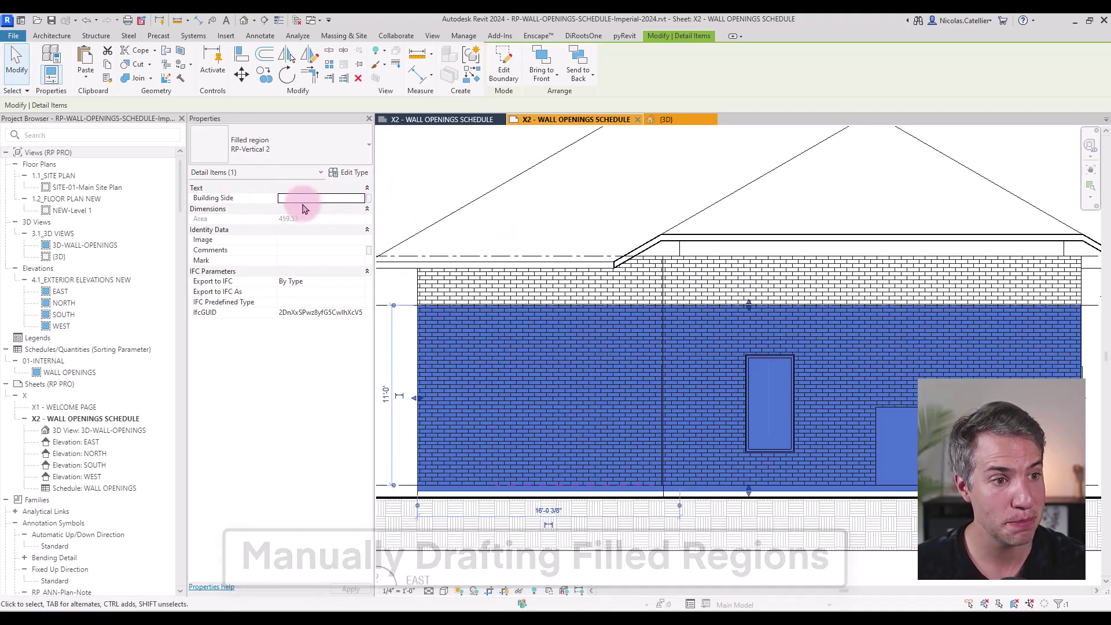
left_click(305, 198)
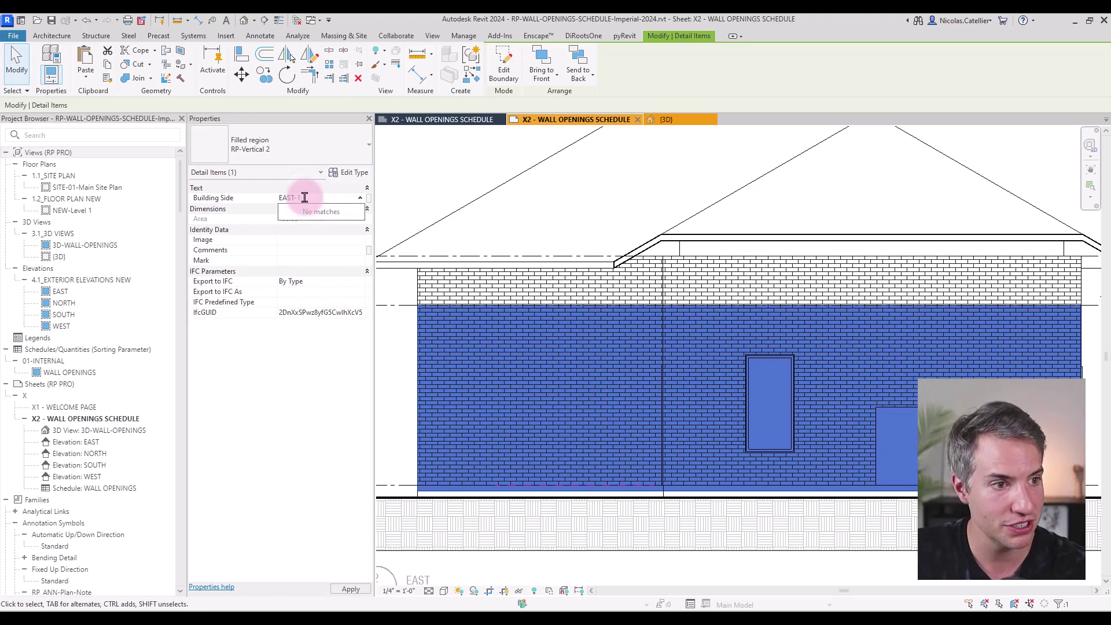
left_click(453, 180)
scroll(773, 303, "down", 5)
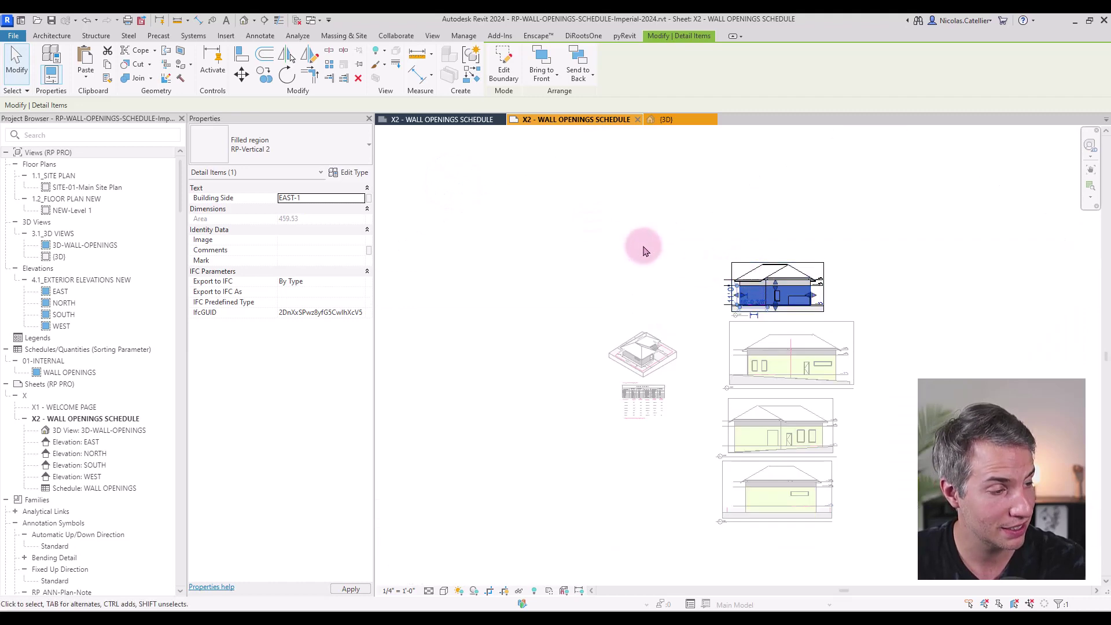
scroll(642, 376, "up", 2)
scroll(644, 377, "up", 2)
left_click(568, 527)
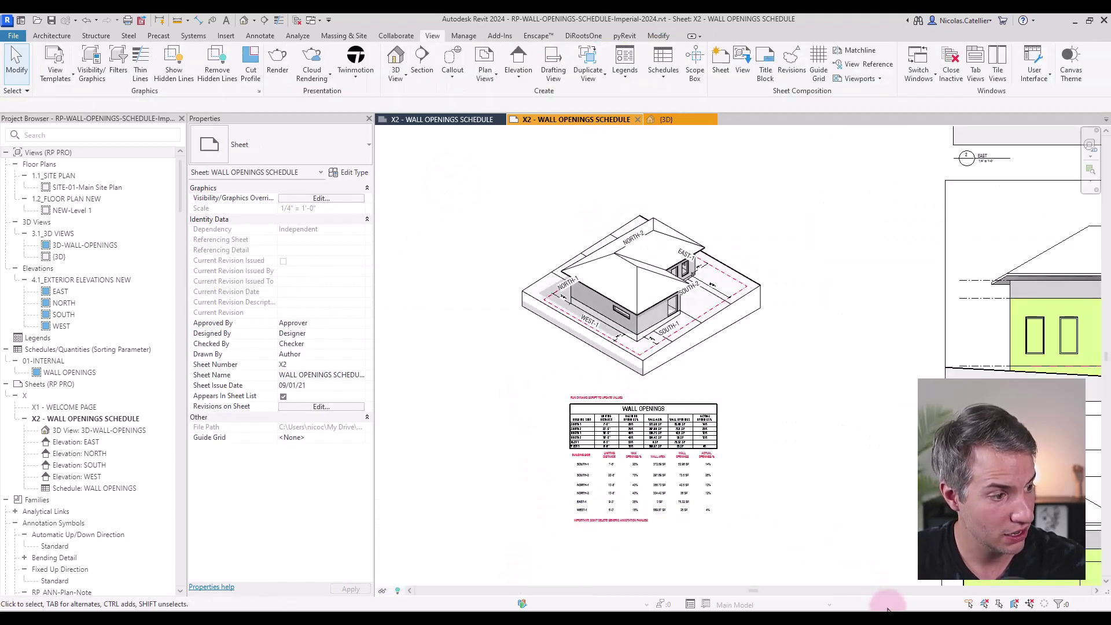
- Rerun the fire-compartment script in Dynamo and check the EAST-1 wall area in the Revit sheet's schedule
mouse_move(912, 616)
left_click(976, 567)
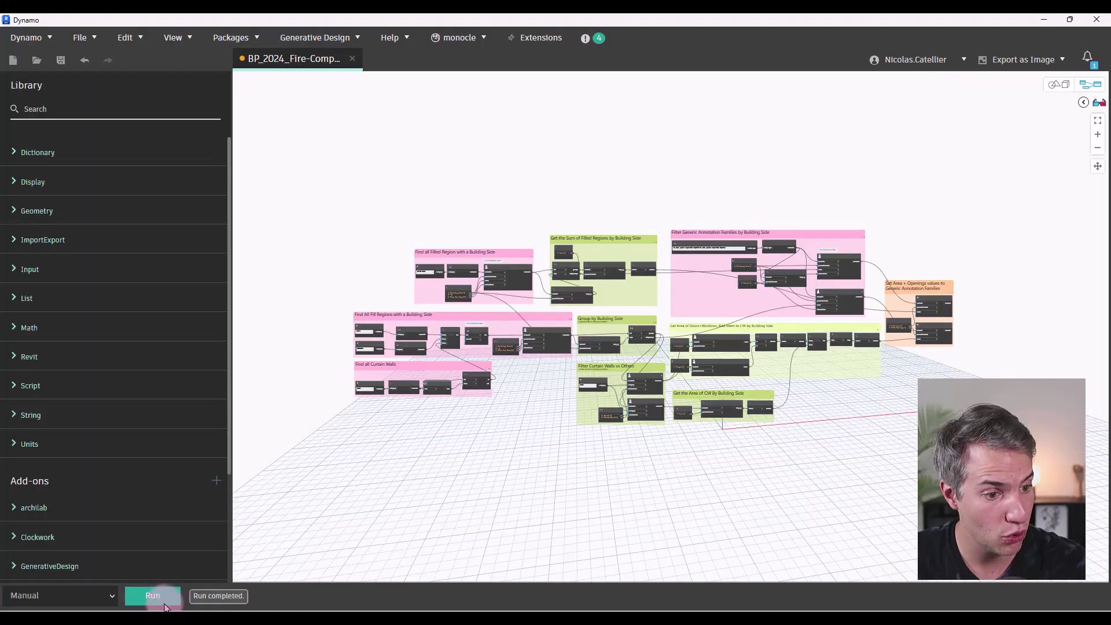
left_click(153, 596)
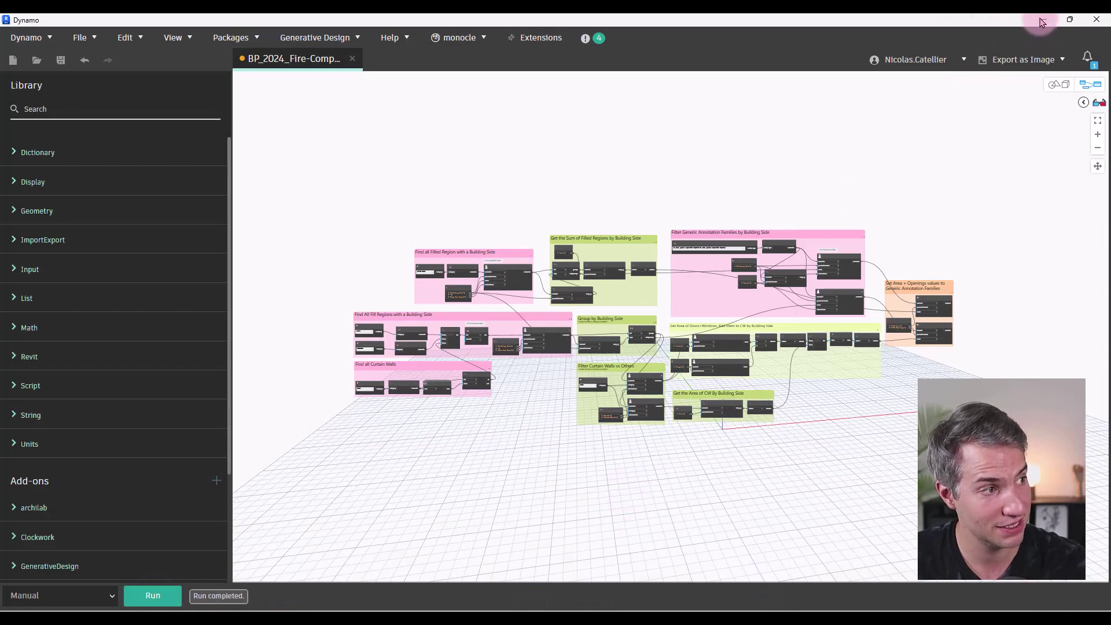
left_click(1042, 21)
scroll(799, 359, "up", 5)
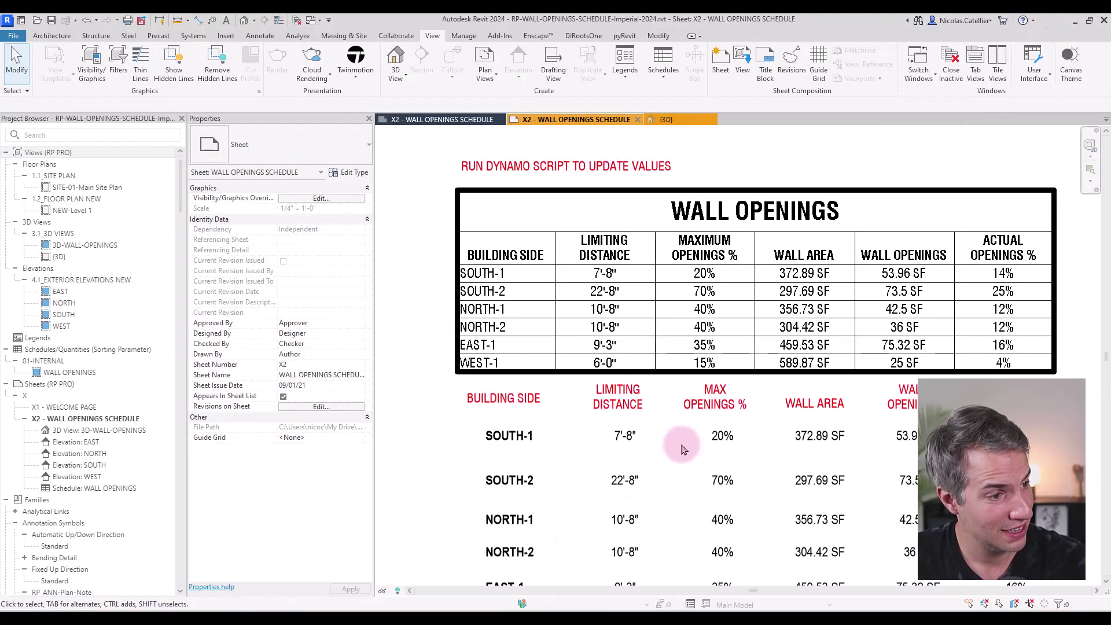
middle_click_drag(658, 466, 650, 333)
middle_click_drag(777, 305, 715, 489)
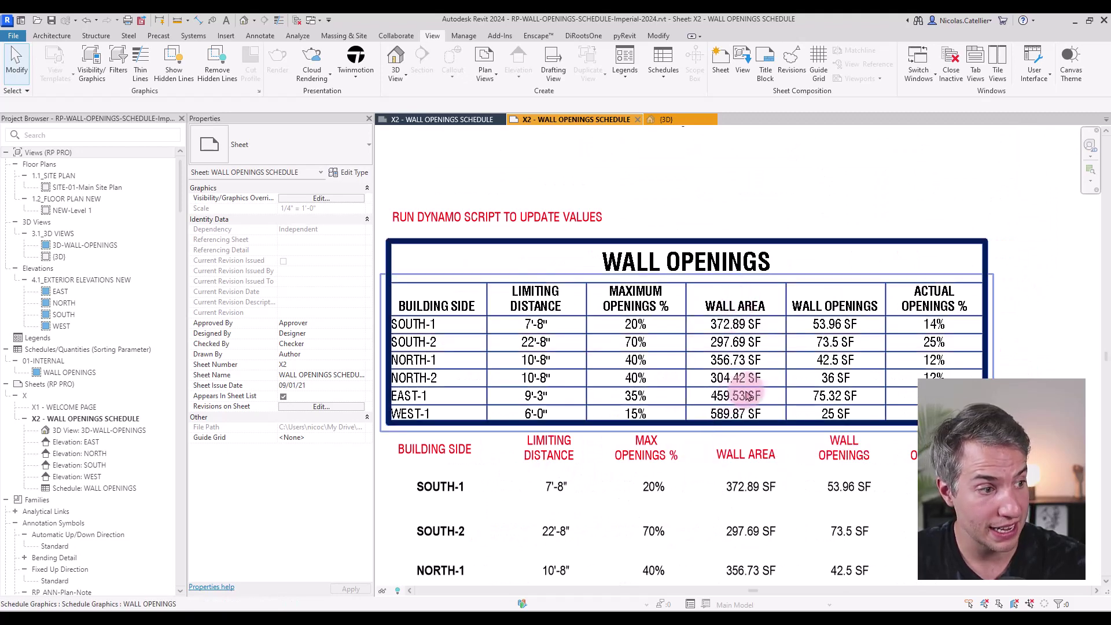
scroll(596, 356, "down", 3)
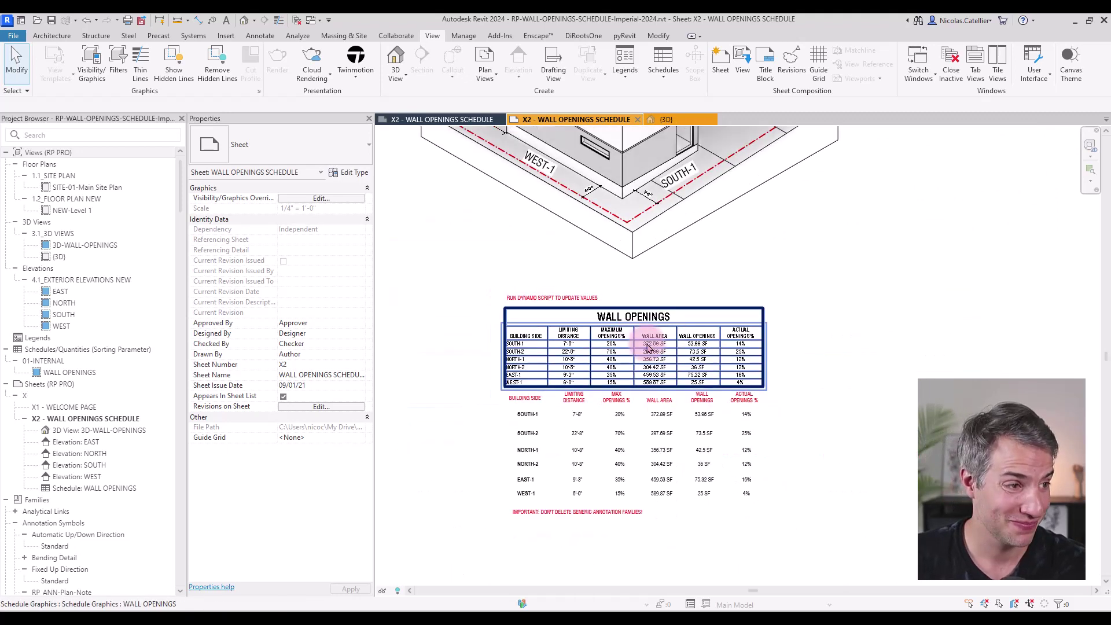
- Activate the WEST elevation on the sheet, inspect its filled region's Building Side and extent around the window, and deactivate the view
middle_click_drag(816, 424, 688, 474)
scroll(592, 382, "down", 2)
middle_click_drag(699, 512, 567, 311)
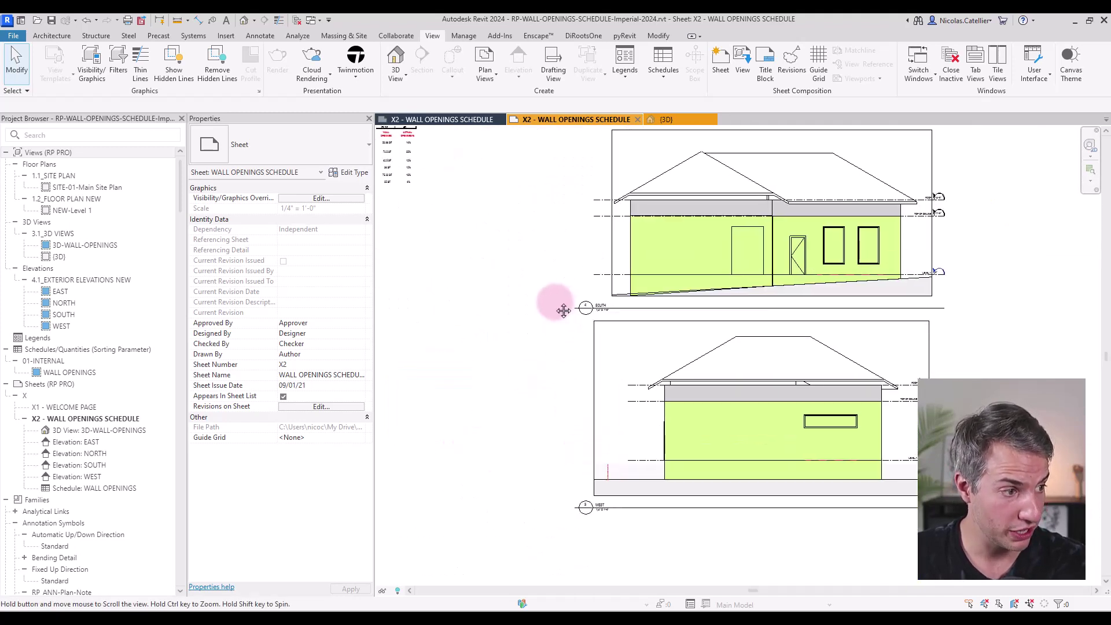
scroll(735, 417, "up", 2)
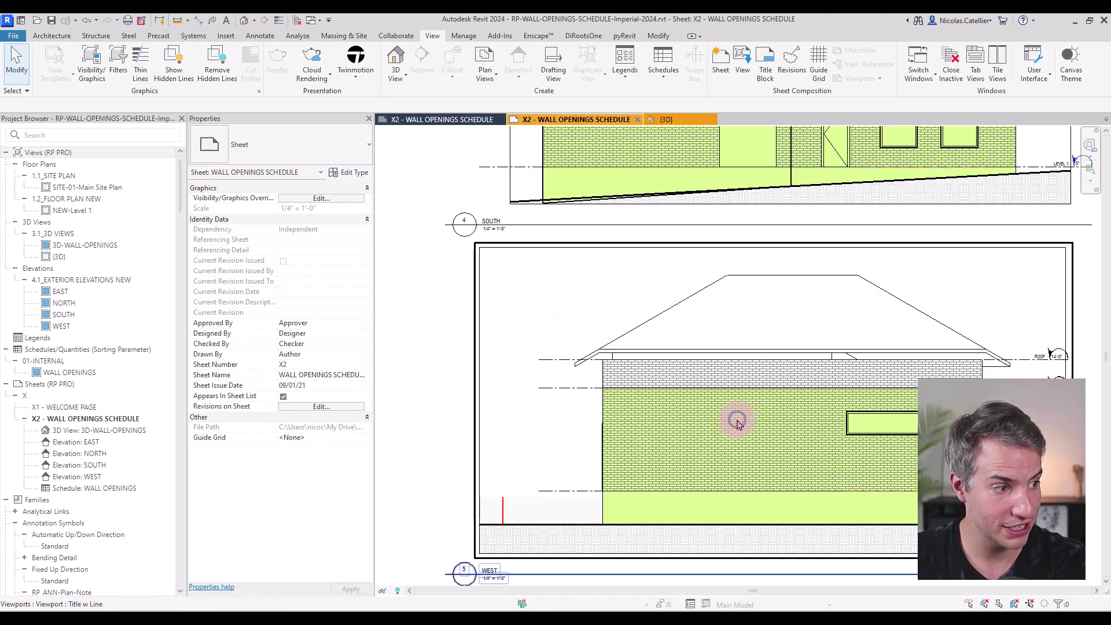
double_click(737, 423)
left_click(752, 392)
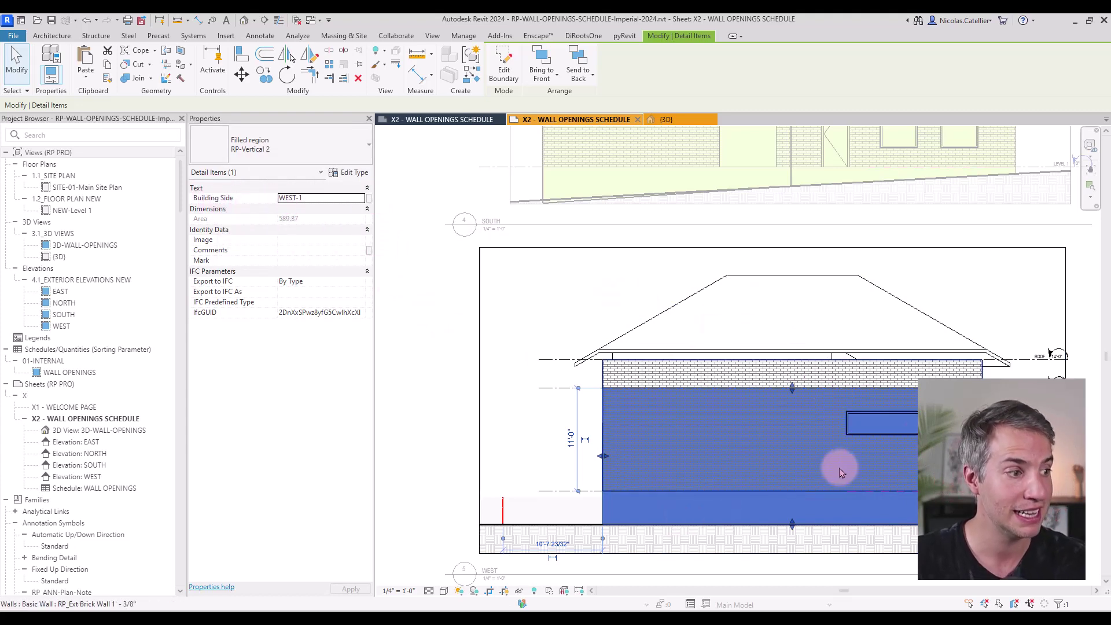
scroll(734, 444, "up", 3)
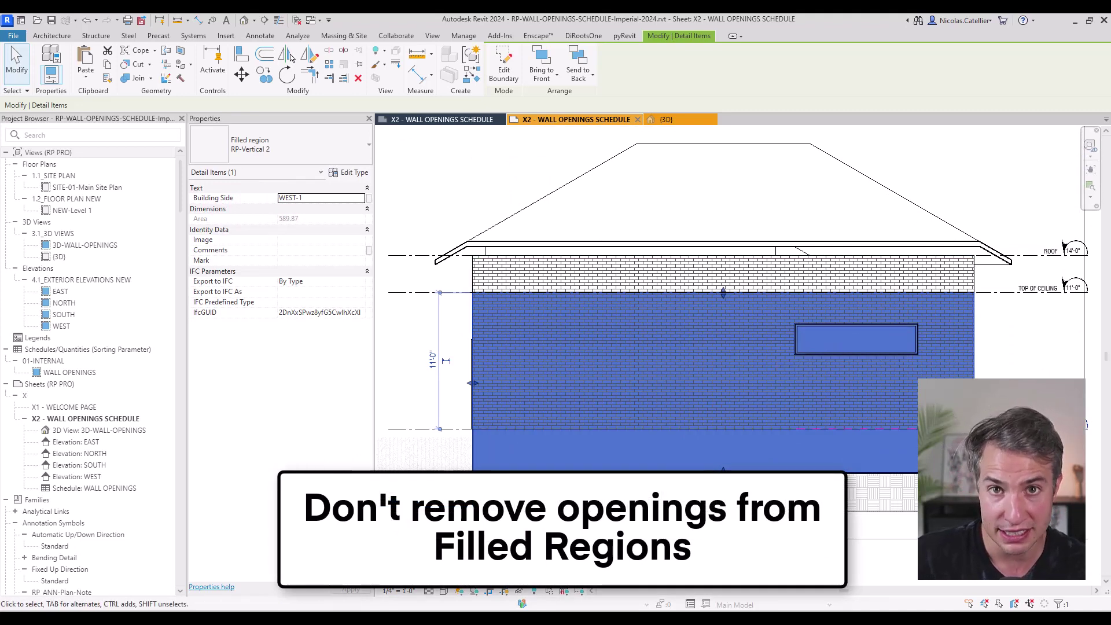
scroll(729, 417, "down", 4)
left_click(930, 300)
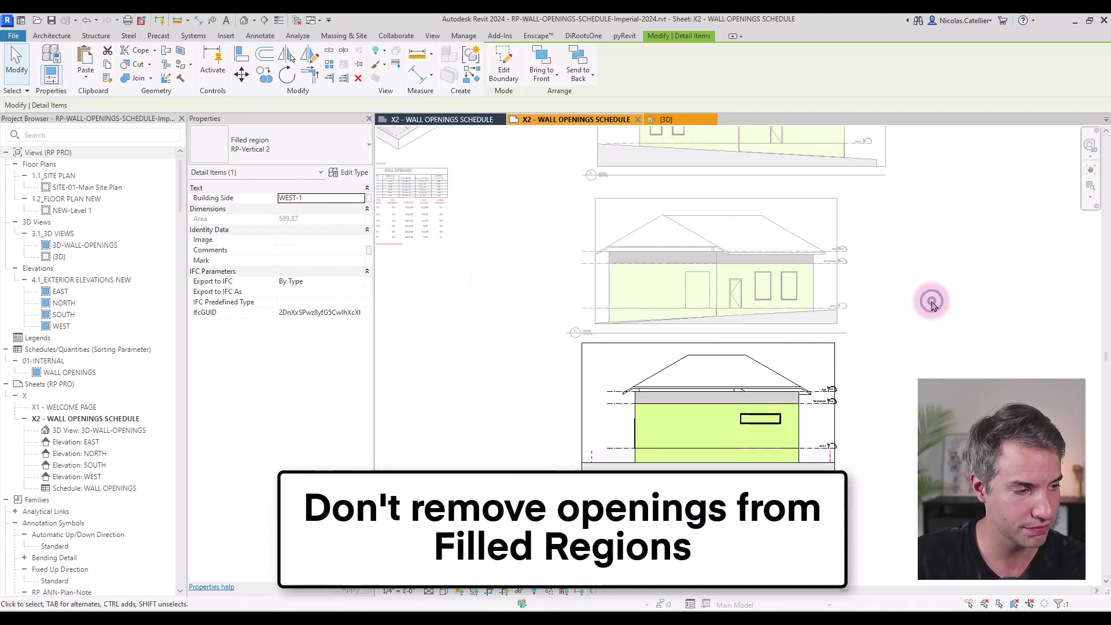
- Activate the SOUTH elevation, compare the Building Side values of its two filled regions, and deactivate the view
scroll(679, 290, "up", 3)
double_click(692, 313)
left_click(691, 314)
scroll(773, 314, "up", 3)
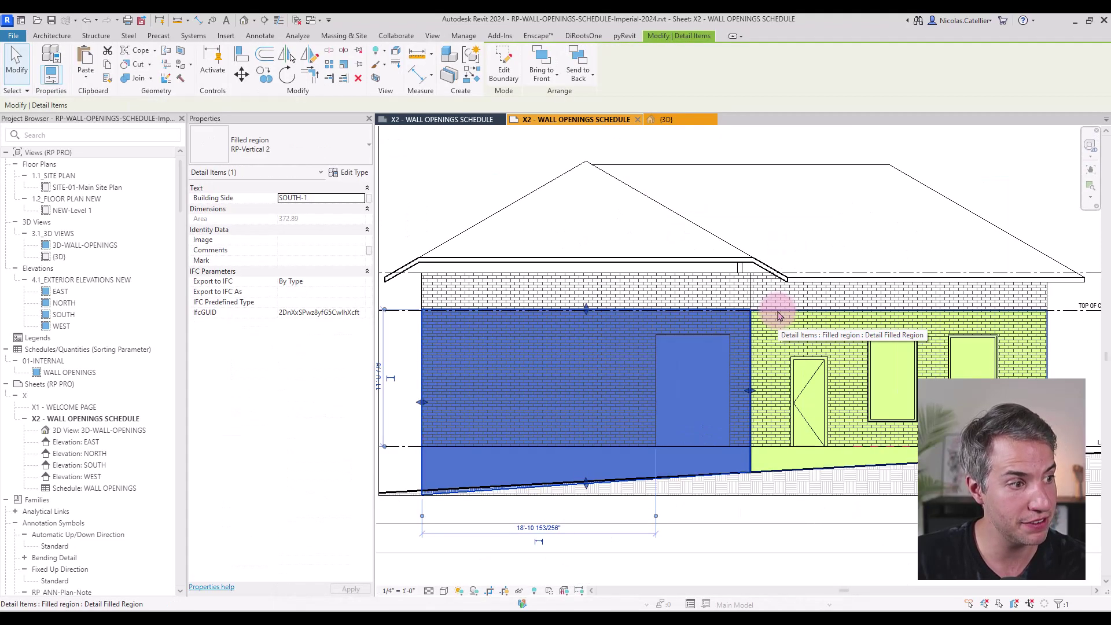
left_click(776, 315)
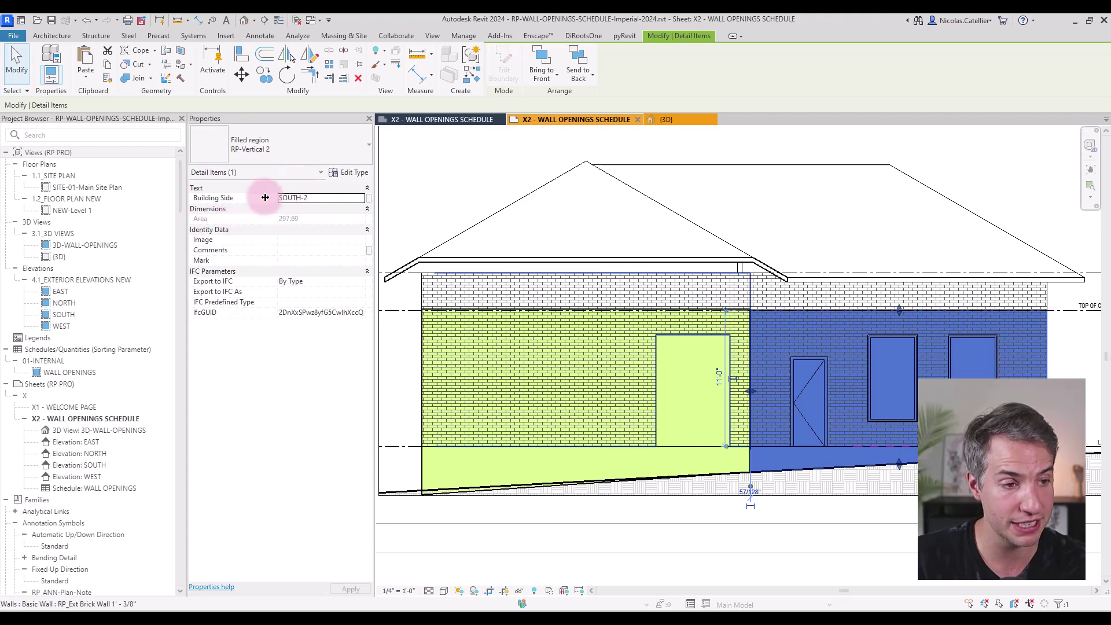
scroll(888, 385, "down", 4)
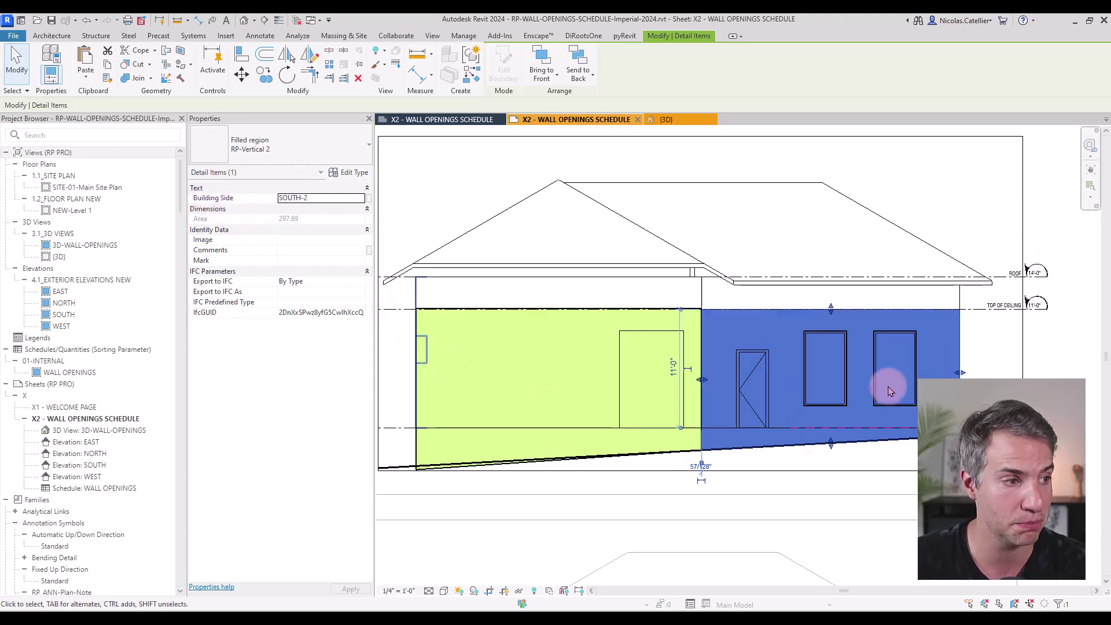
left_click(867, 331)
- Open the default 3D view and check the Building Side of the west wall's window and the south curtain wall
left_click(432, 35)
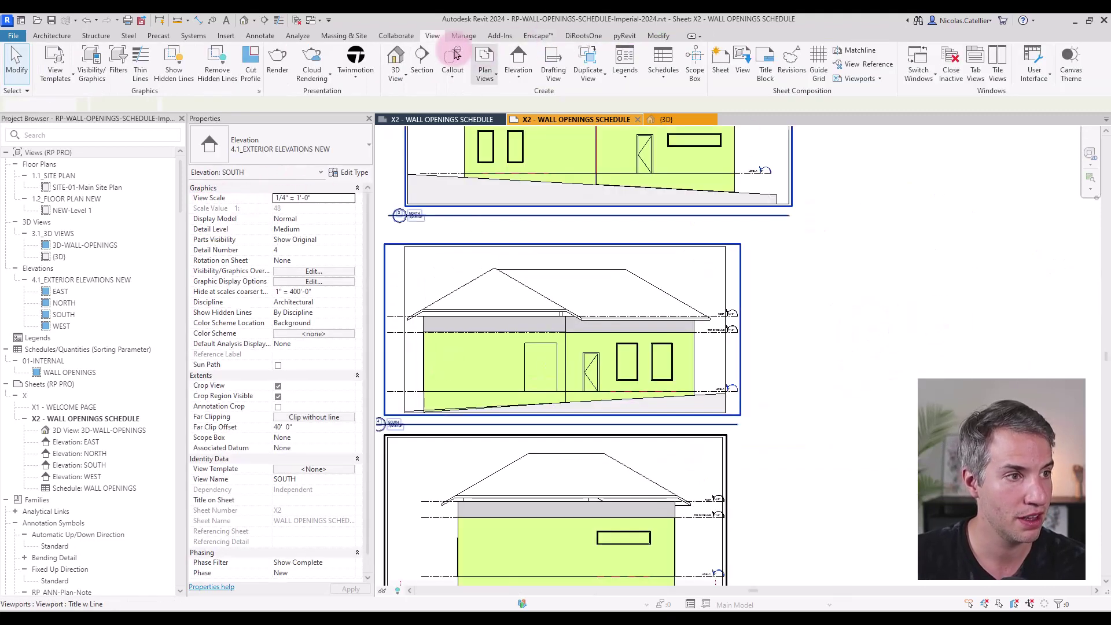
left_click(395, 58)
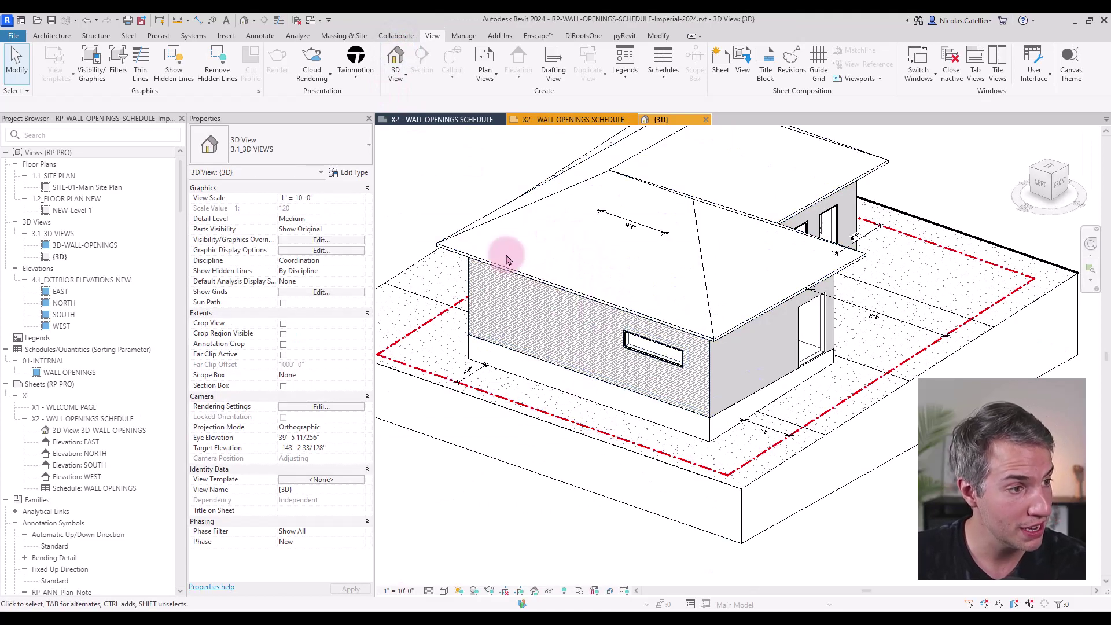
left_click(671, 357)
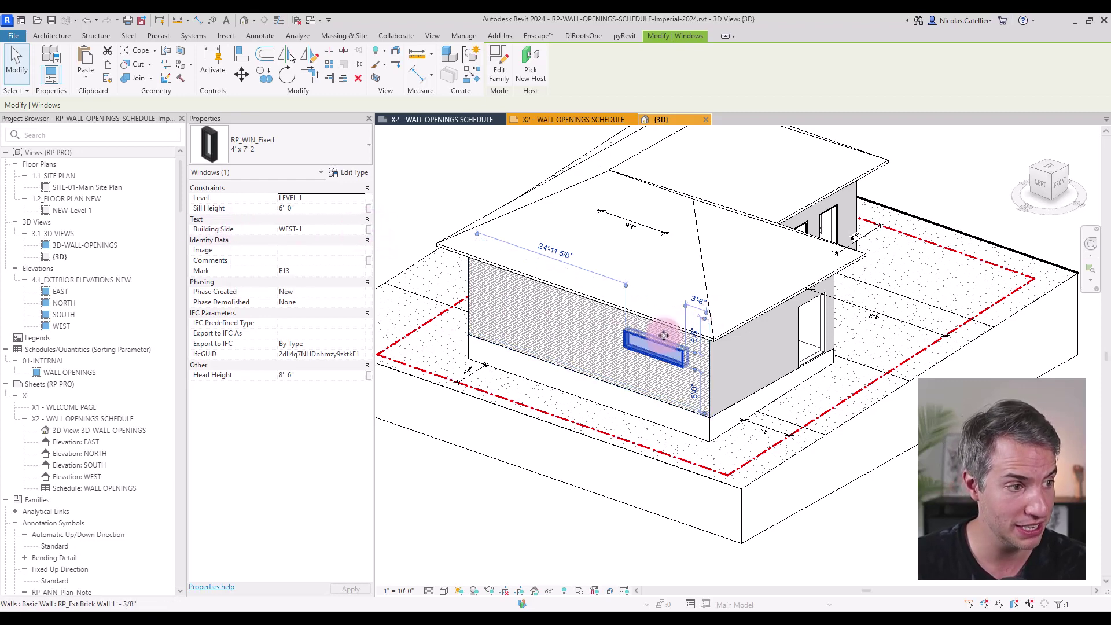
left_click(824, 342)
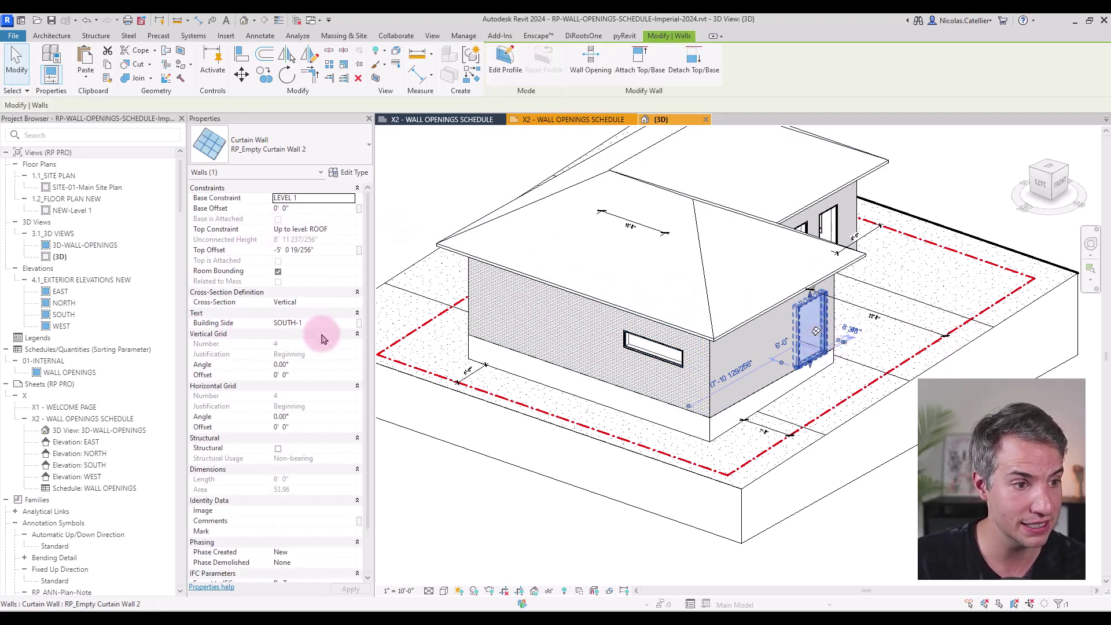
left_click(525, 503)
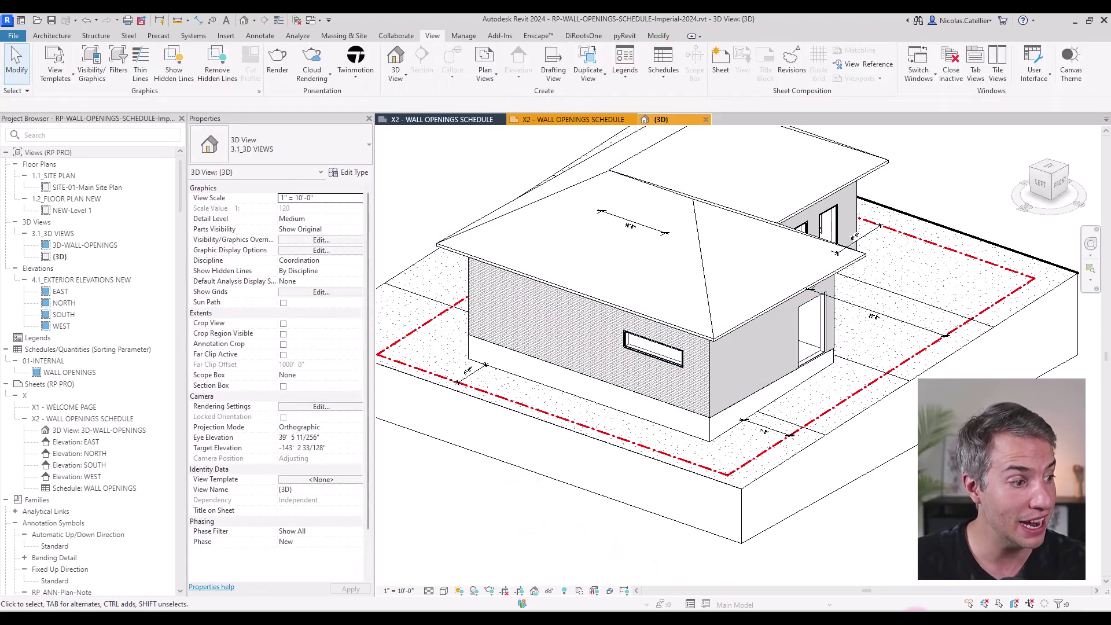
- Switch to Dynamo and examine the node groups that collect filled regions, doors, windows and curtain walls by building side
mouse_move(916, 621)
left_click(970, 590)
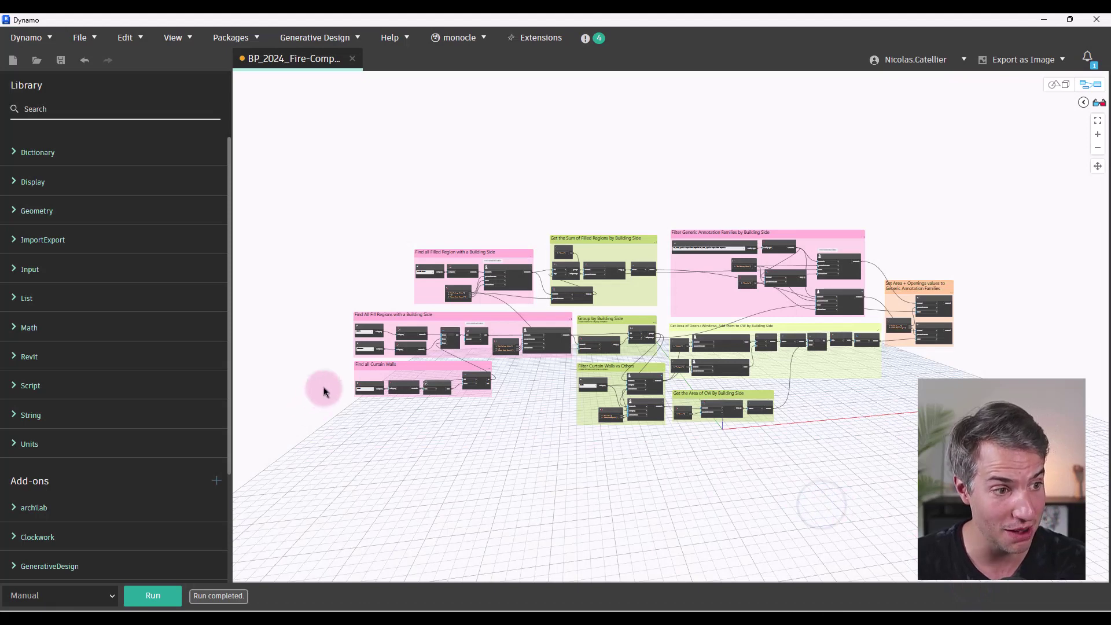
scroll(341, 384, "up", 5)
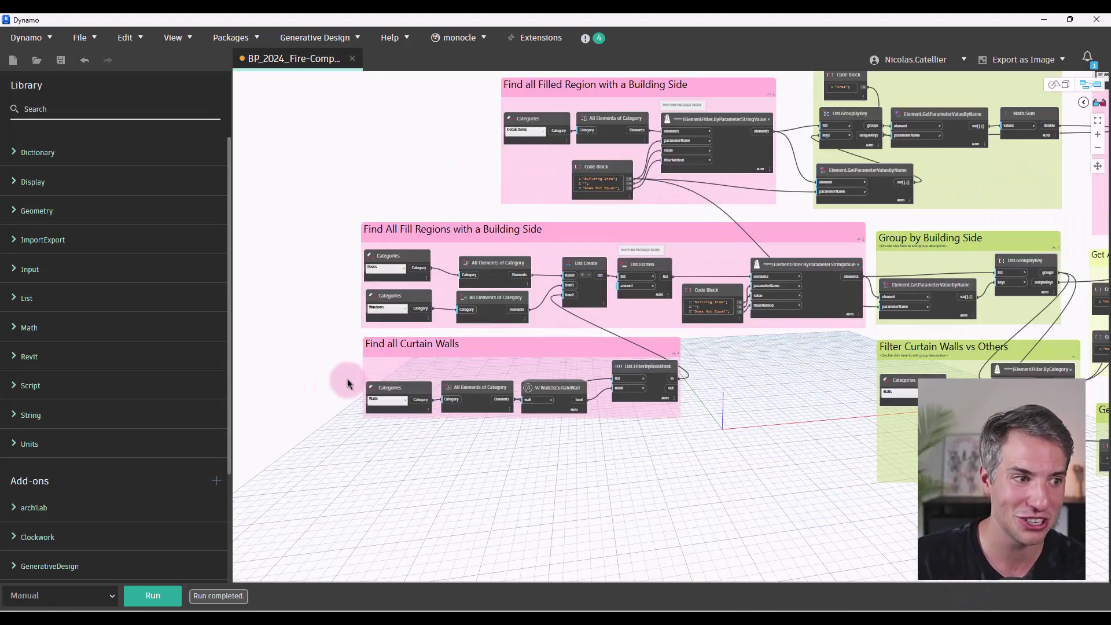
scroll(321, 318, "up", 1)
scroll(330, 363, "down", 2)
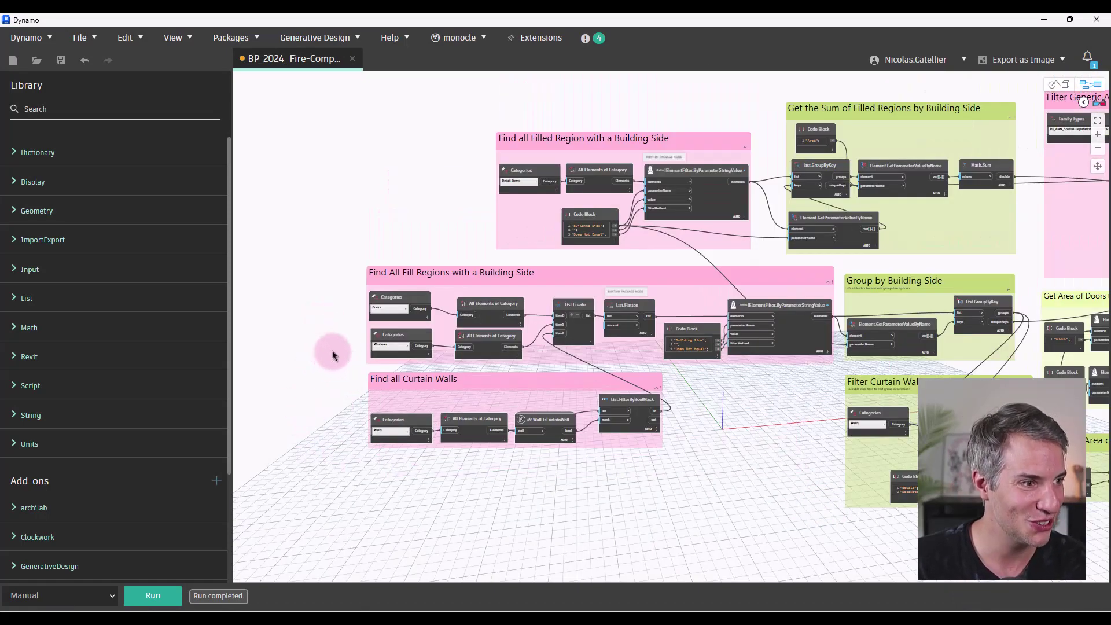
scroll(343, 342, "up", 2)
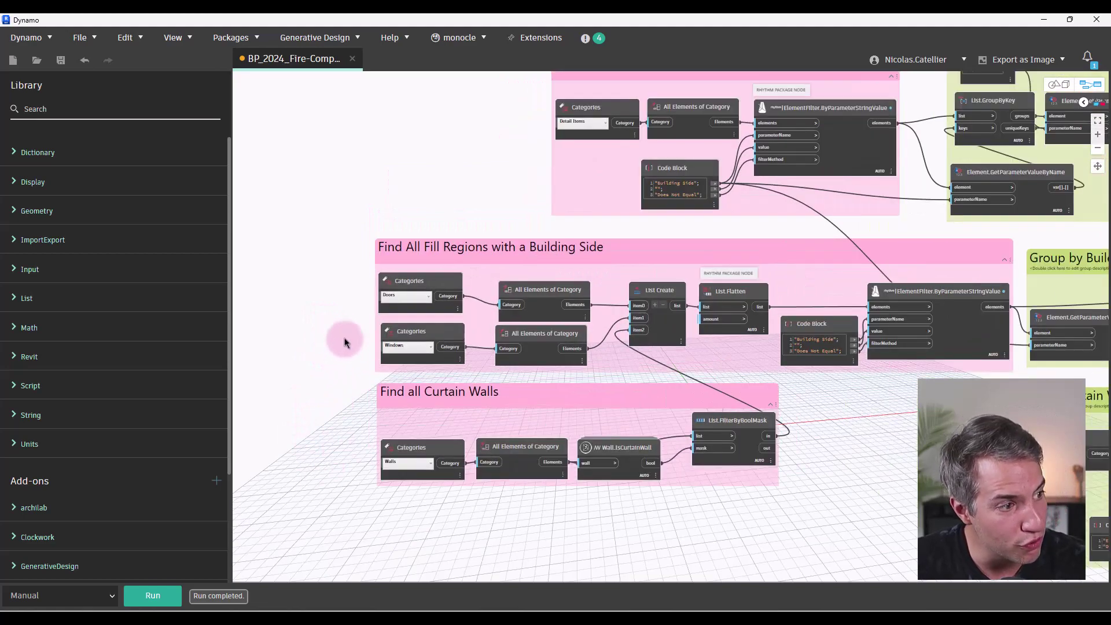
- Examine the nodes that find all filled regions with a Building Side and the group that sums their Area by side
middle_click_drag(348, 192, 307, 251)
scroll(723, 87, "up", 5)
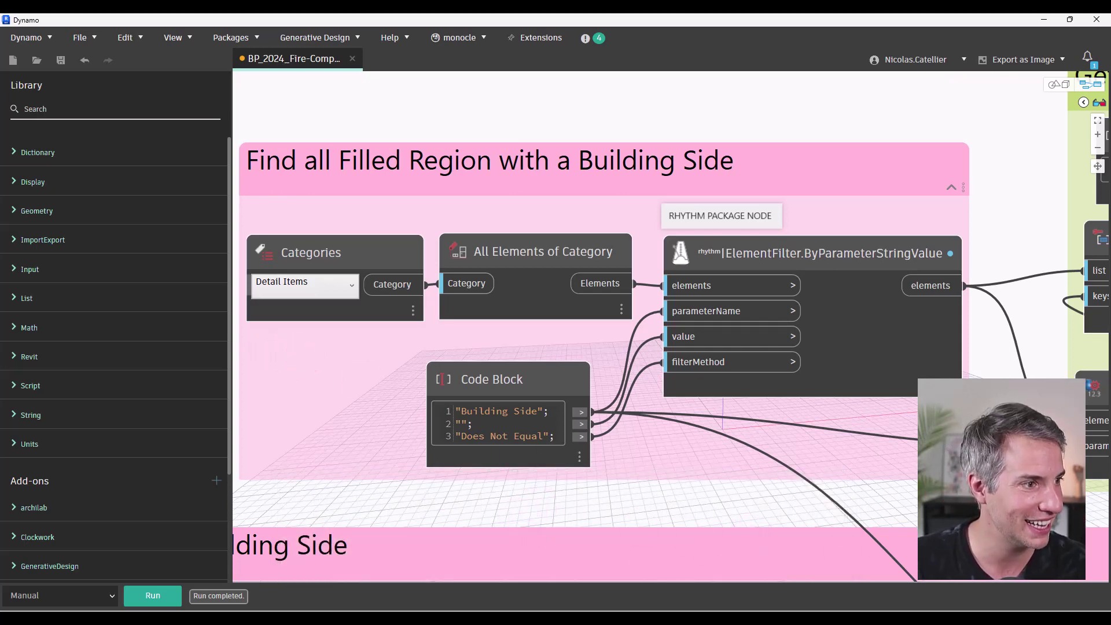
middle_click_drag(1023, 433, 549, 451)
scroll(549, 471, "down", 2)
middle_click_drag(803, 518, 562, 498)
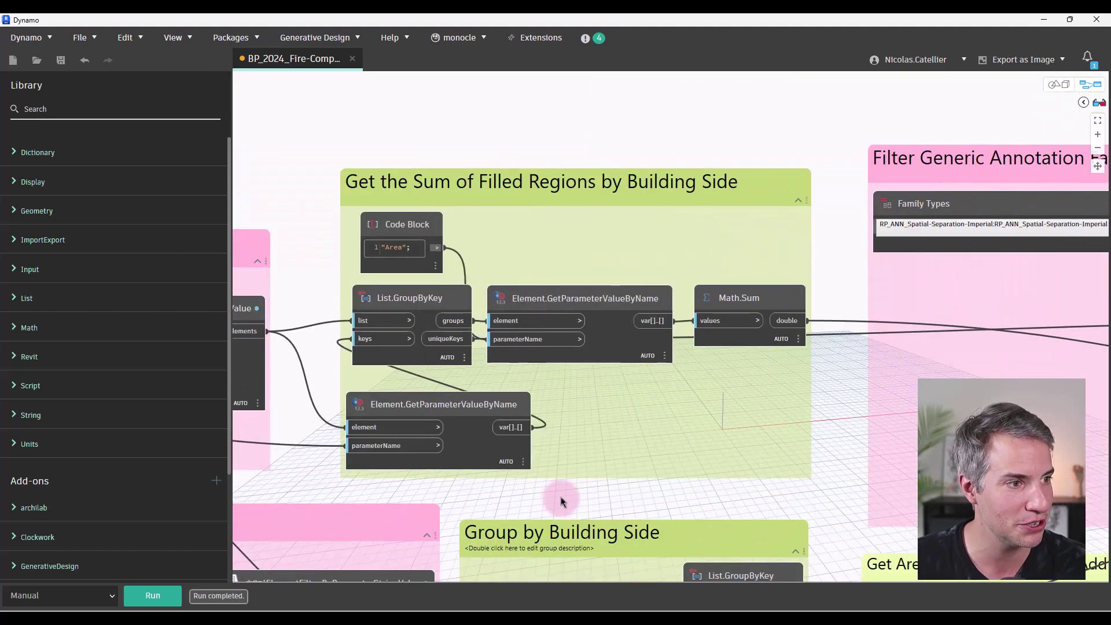
scroll(564, 501, "up", 2)
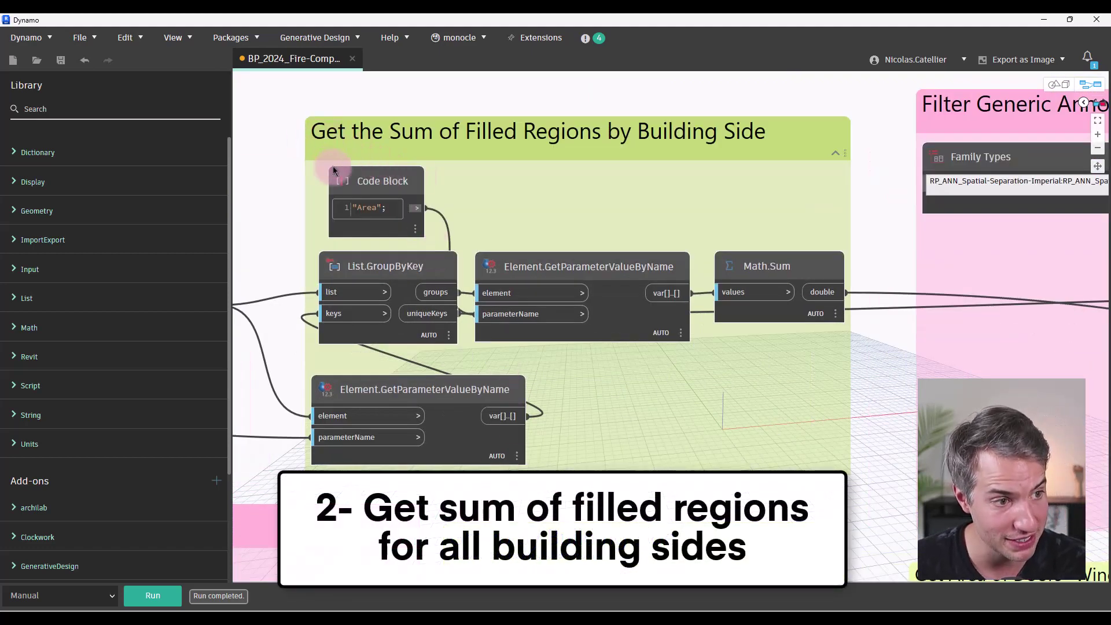
- Trace the filled region sums through the generic annotation filter group to the nodes that set the annotation families' values
middle_click_drag(553, 423, 404, 403)
middle_click_drag(816, 356, 357, 374)
scroll(357, 374, "down", 5)
middle_click_drag(973, 463, 835, 435)
scroll(839, 423, "up", 6)
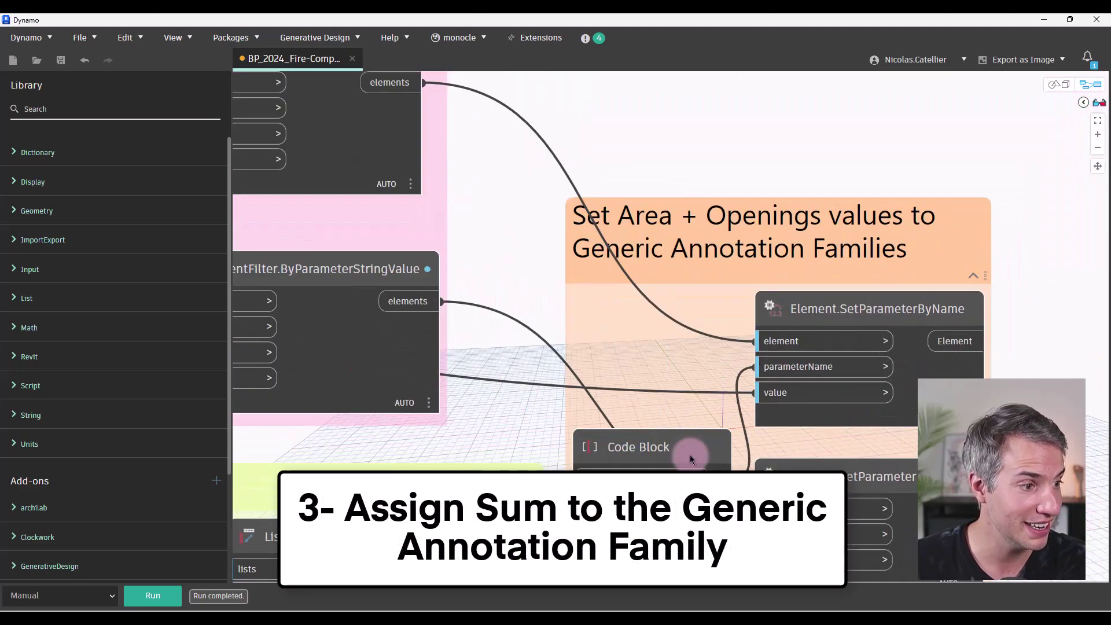
- Examine the nodes that collect doors, windows and curtain walls with a Building Side value and group them by side
scroll(926, 396, "down", 5)
middle_click_drag(479, 511, 891, 374)
middle_click_drag(333, 318, 432, 330)
scroll(437, 330, "up", 5)
middle_click_drag(541, 363, 481, 352)
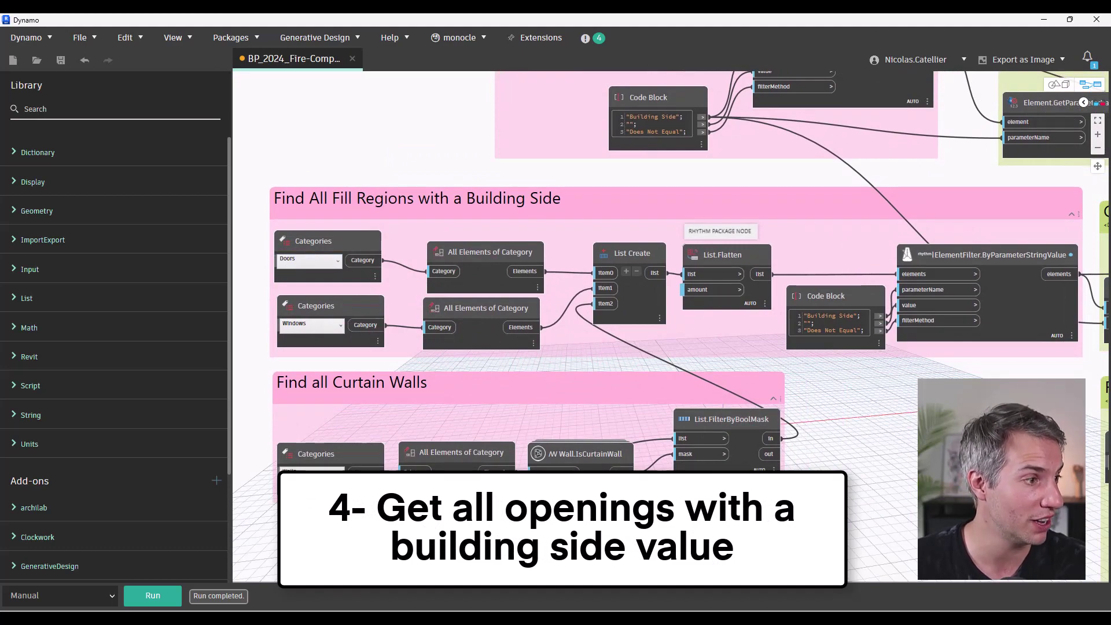
middle_click_drag(938, 477, 487, 427)
left_click(280, 242)
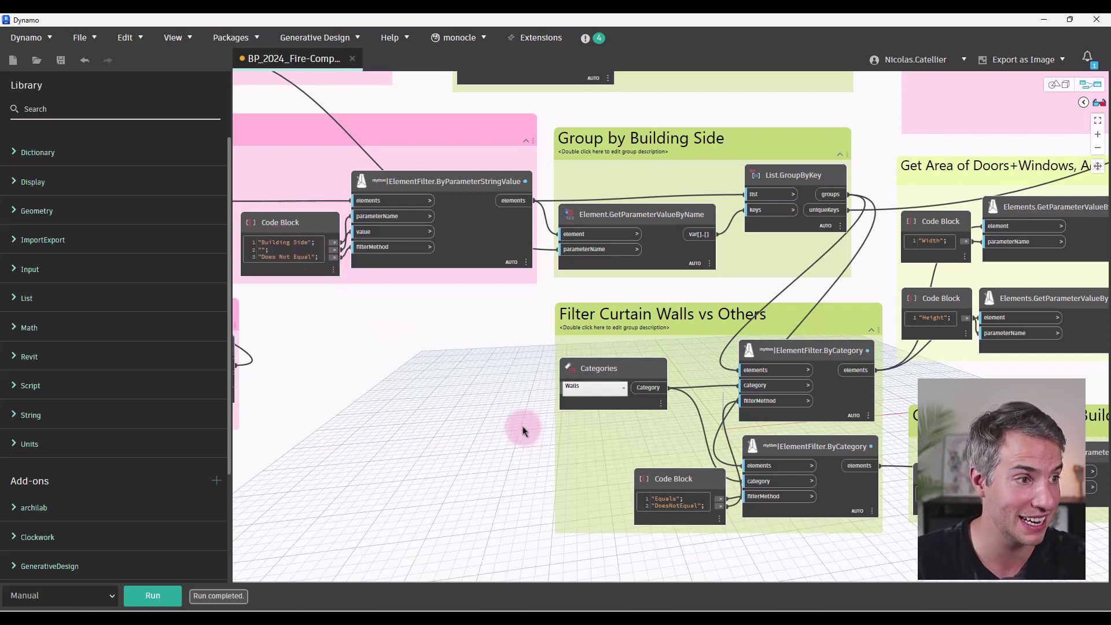
- Inspect how door and window areas from Width and Height are added to the curtain wall Area by building side
middle_click_drag(387, 423, 293, 409)
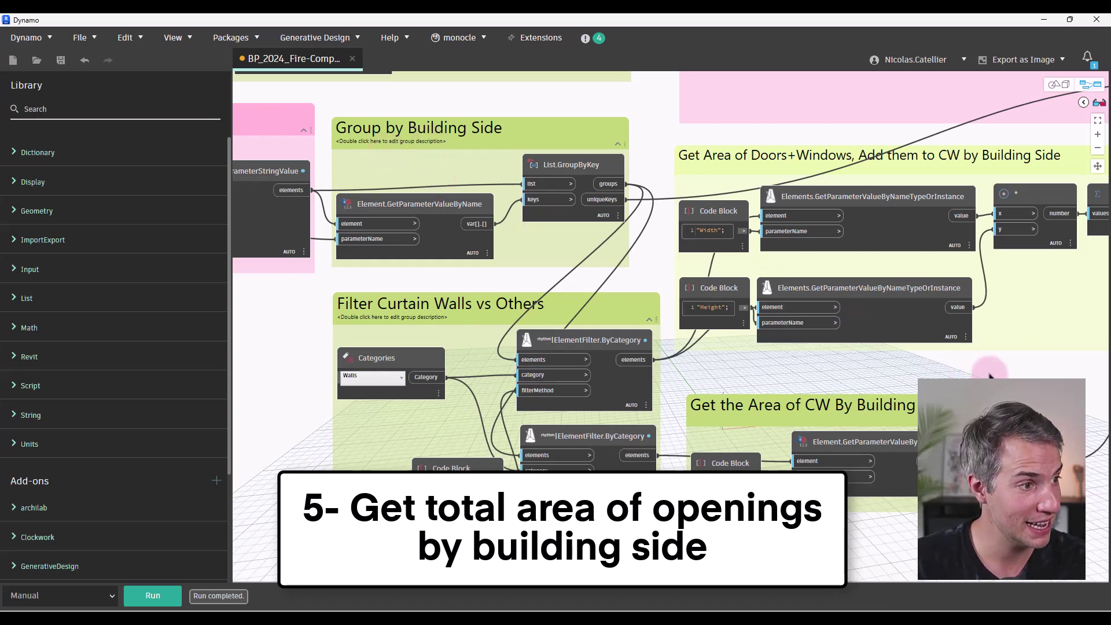
middle_click_drag(990, 376, 727, 377)
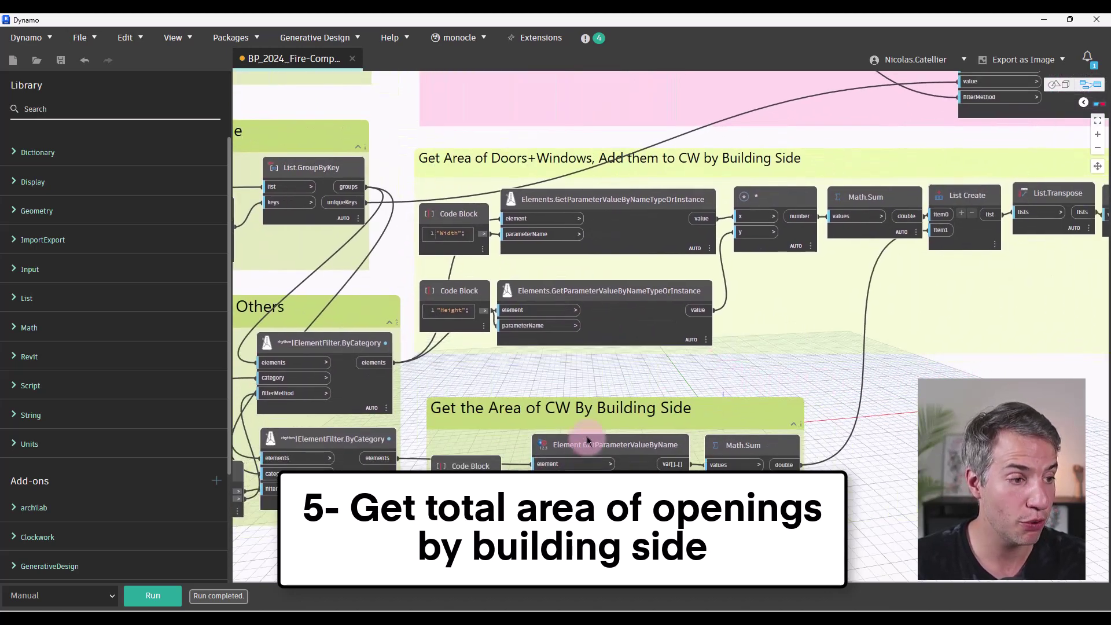
left_click(452, 502)
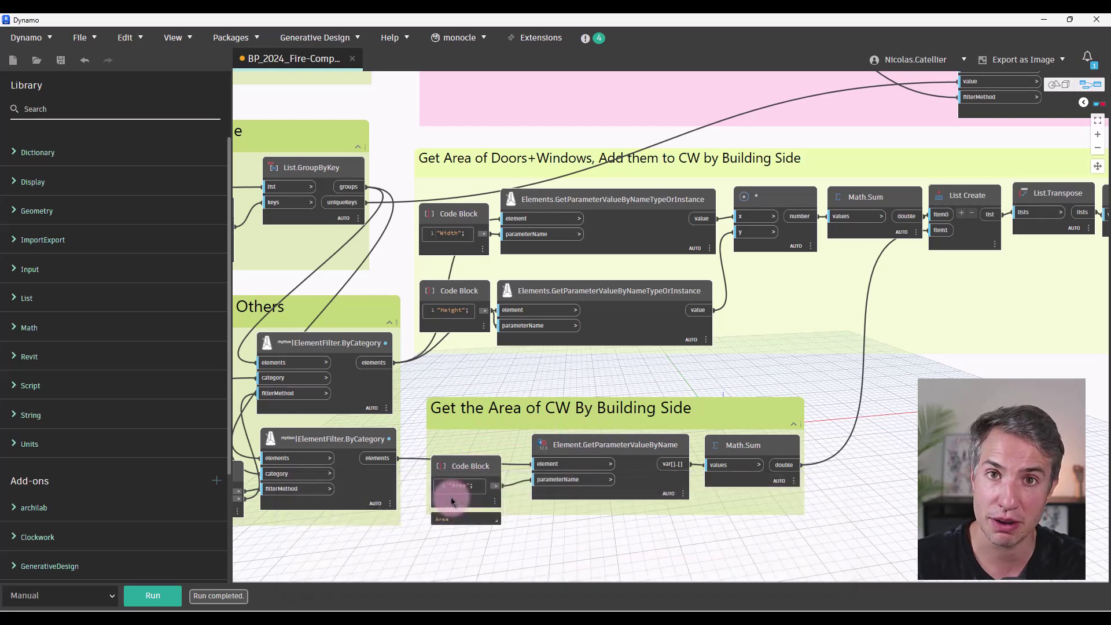
left_click(496, 431)
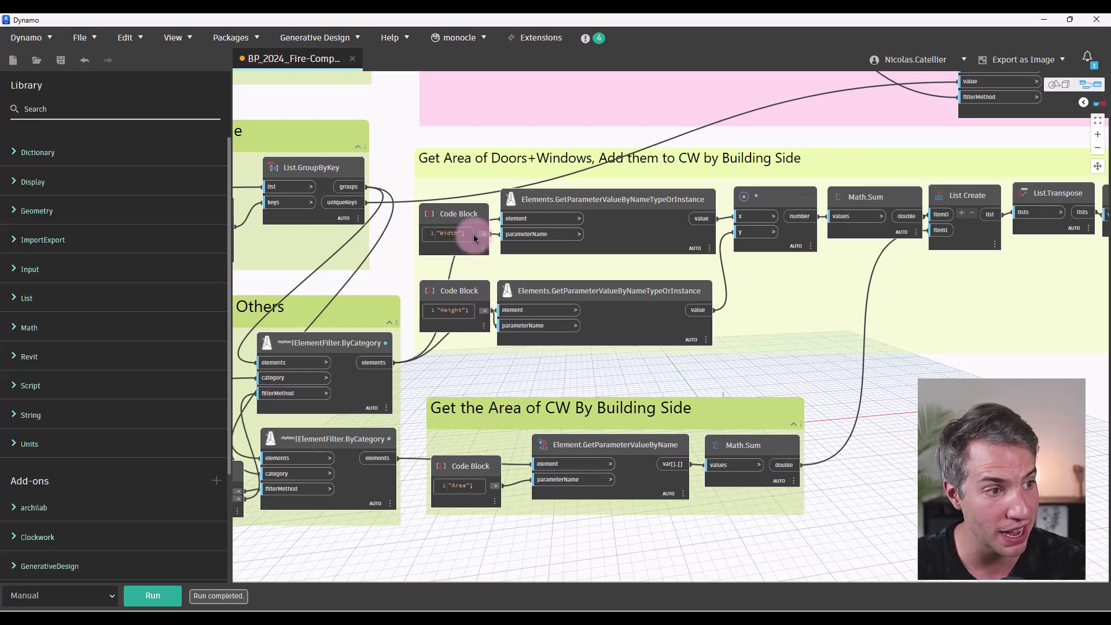
middle_click_drag(902, 370, 665, 372)
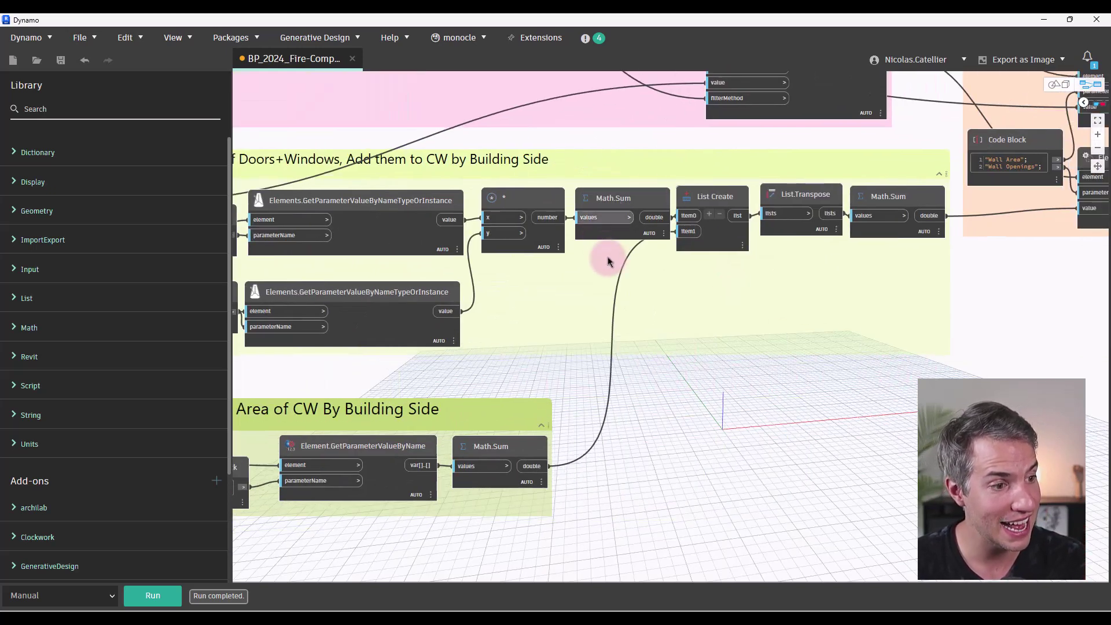
- Trace the total opening areas to the Set Area + Openings group and review the script's overall layout
middle_click_drag(931, 306, 767, 488)
scroll(609, 473, "down", 4)
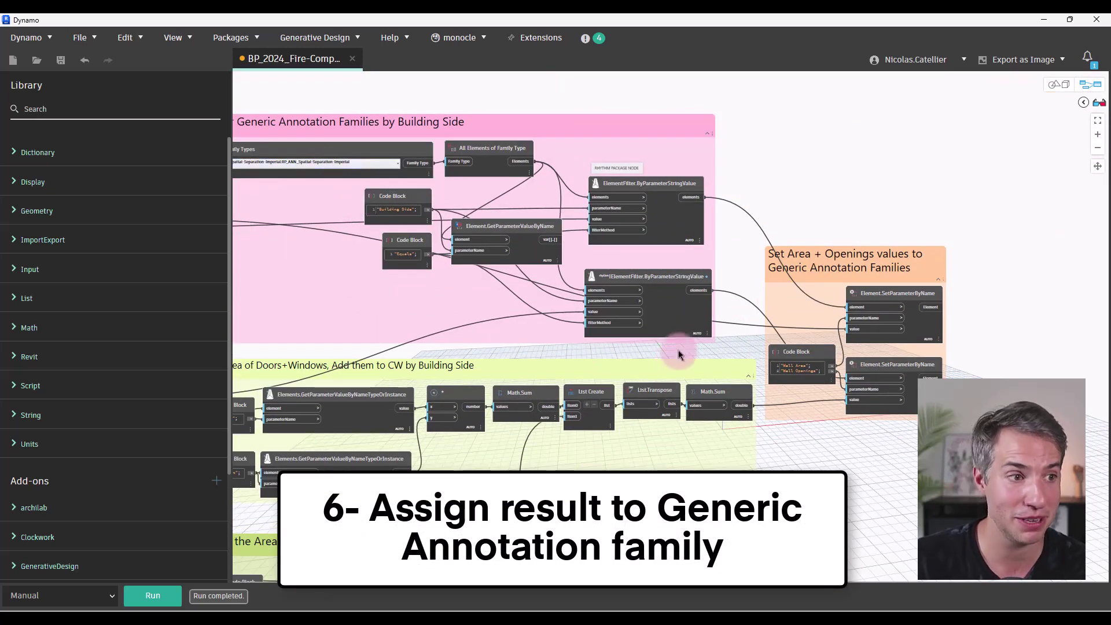
left_click(906, 343)
scroll(700, 397, "down", 3)
scroll(258, 491, "down", 3)
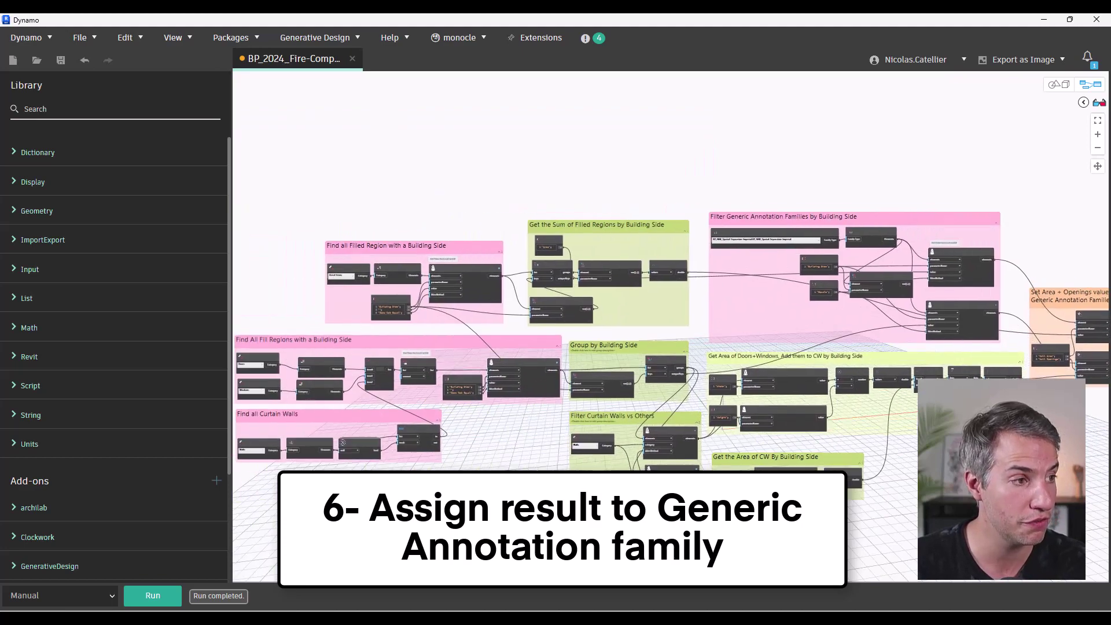
- Switch to Revit, bring up the X2 - WALL OPENINGS SCHEDULE sheet and review the schedule and its generic annotation values
left_click(1047, 21)
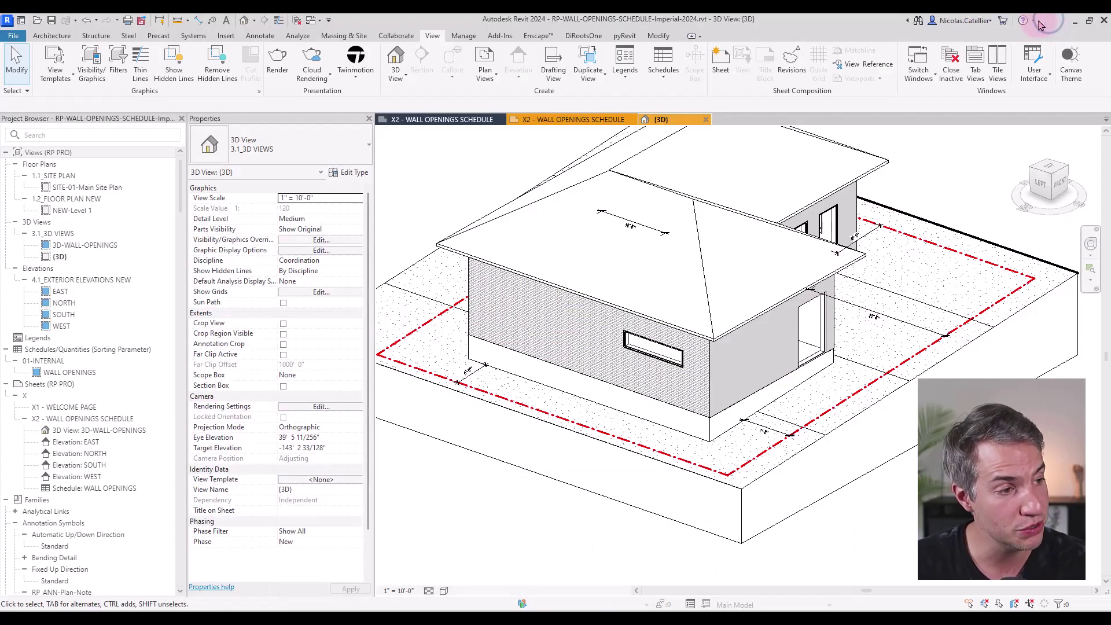
left_click(573, 119)
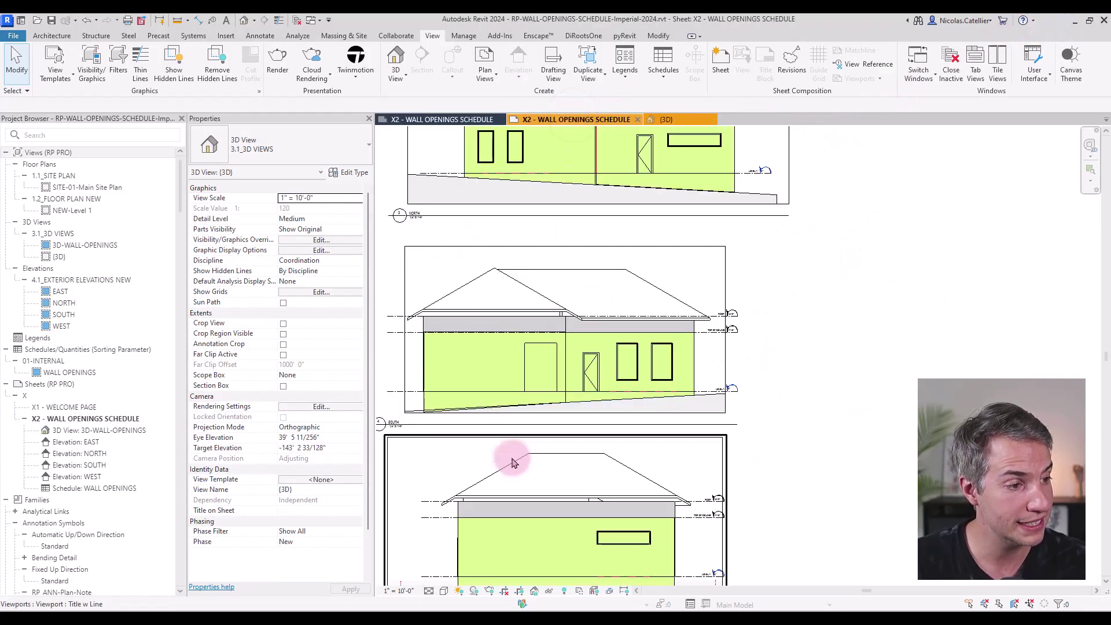
scroll(588, 456, "down", 2)
middle_click_drag(547, 419, 1019, 367)
scroll(804, 243, "up", 2)
scroll(779, 365, "up", 3)
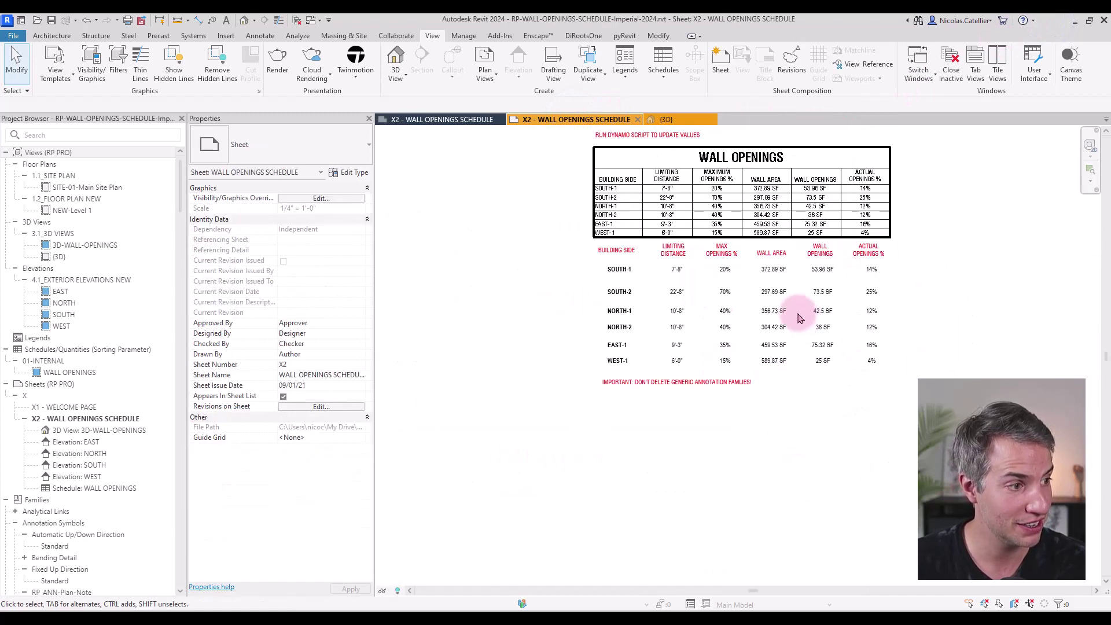
middle_click_drag(794, 314, 752, 489)
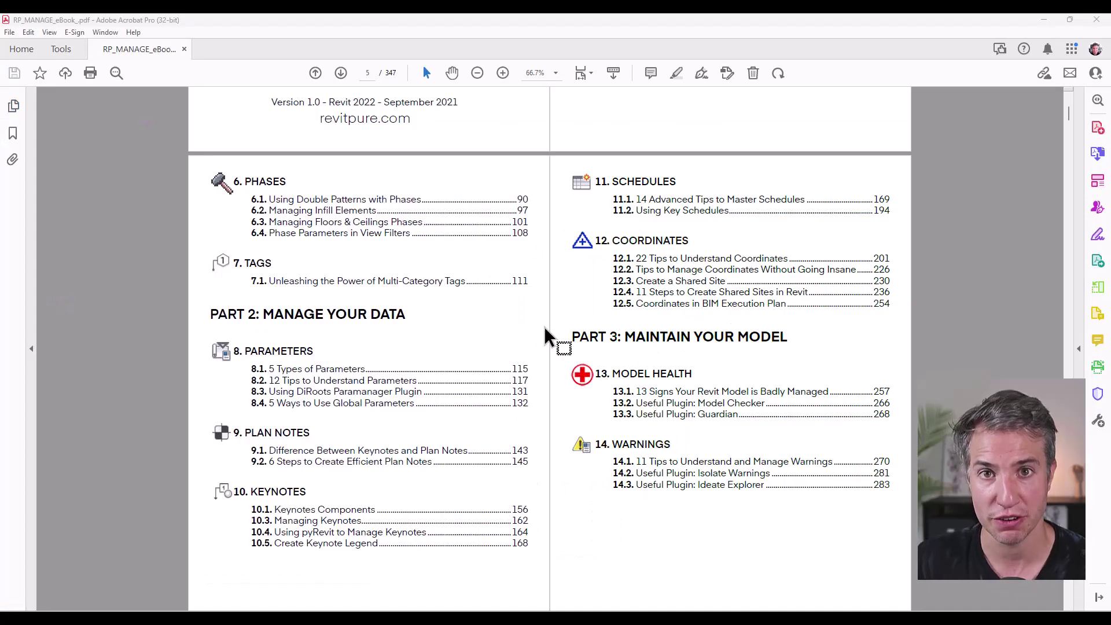
- In the RP_MANAGE eBook PDF, go to section 17.3 Using Excel in Dynamo from the contents and browse its pages
scroll(538, 333, "down", 10)
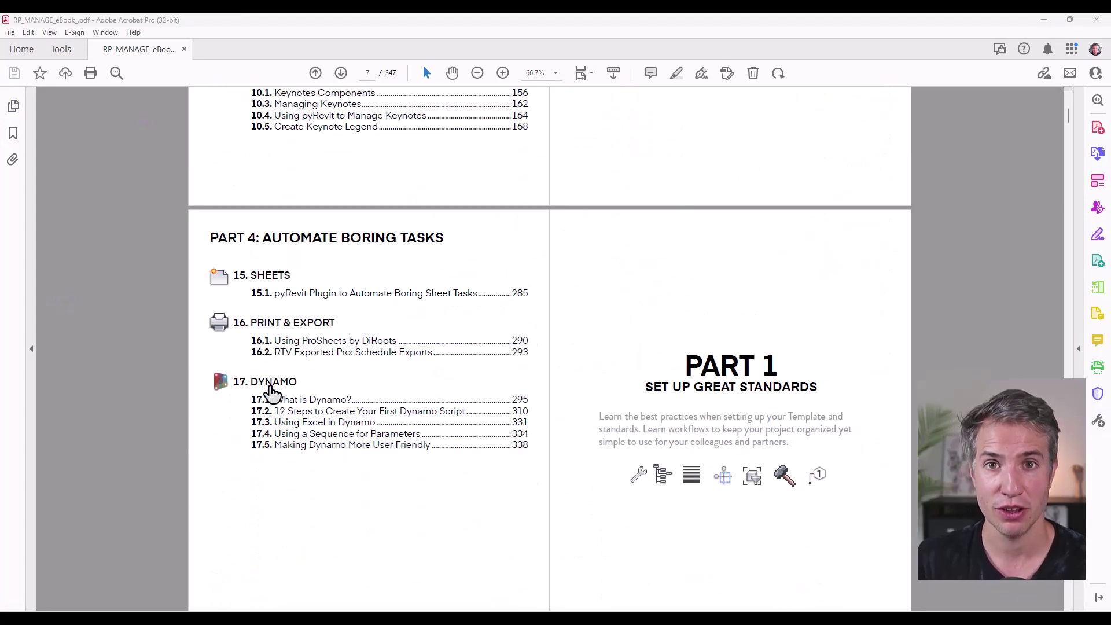
left_click(296, 423)
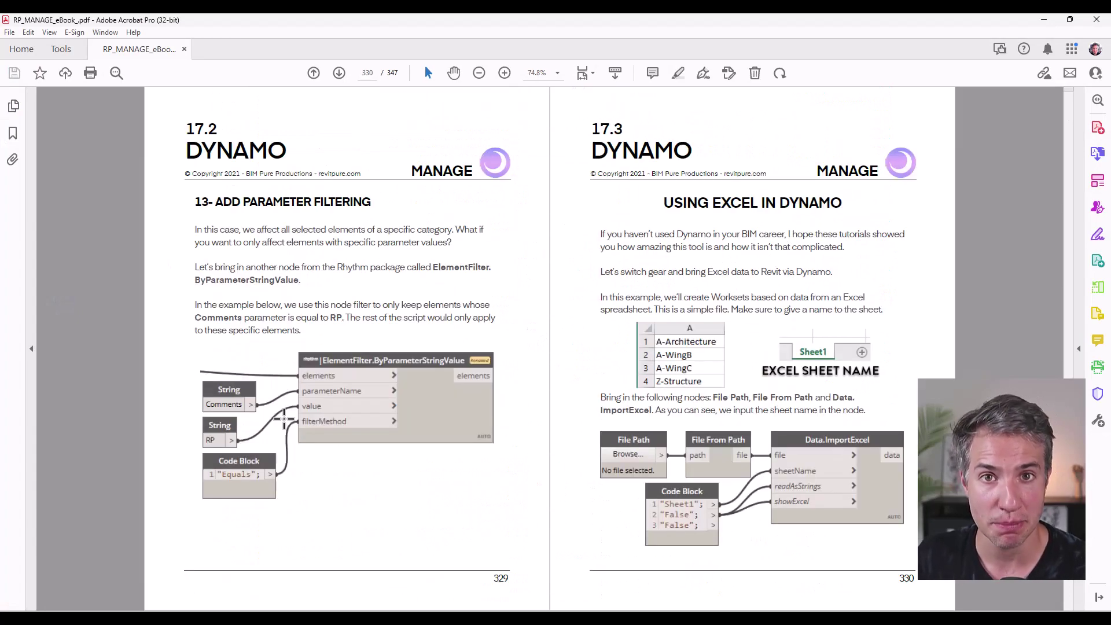
scroll(286, 414, "down", 6)
scroll(287, 408, "down", 15)
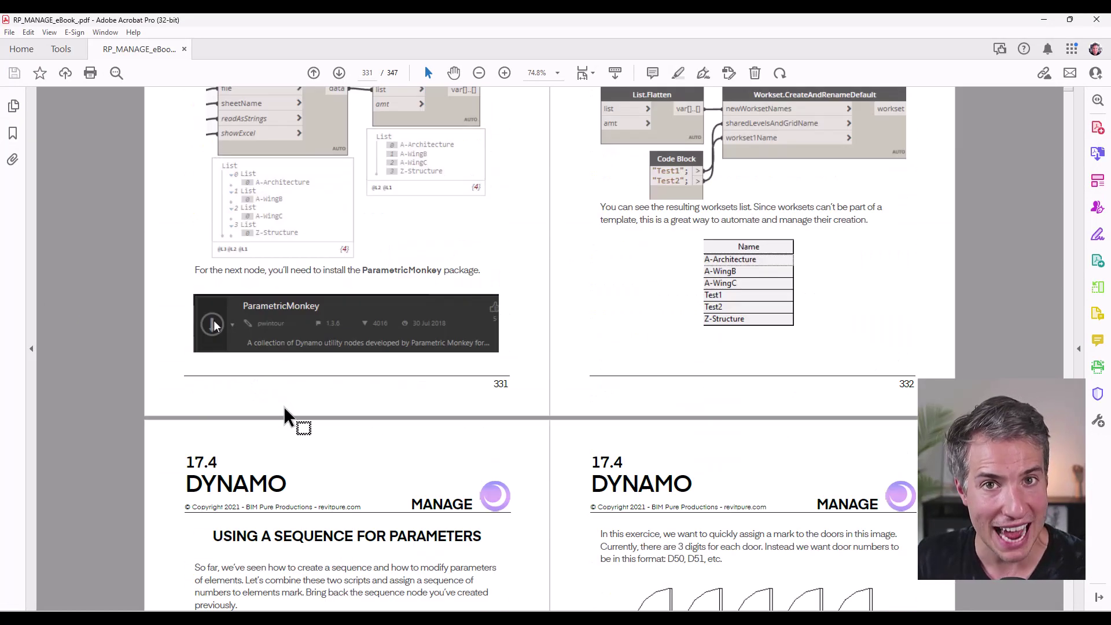